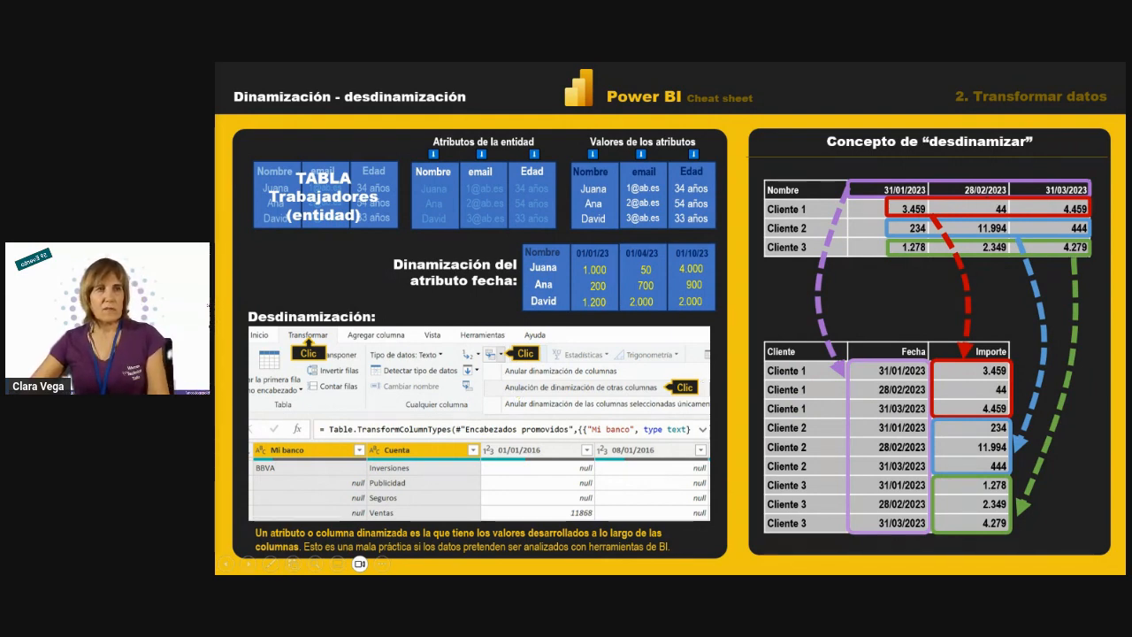
End the slide show and switch to the Power Query Editor window of PLANTILLA POWER BI V EVENTO.
{"action": "key", "text": "Right"}
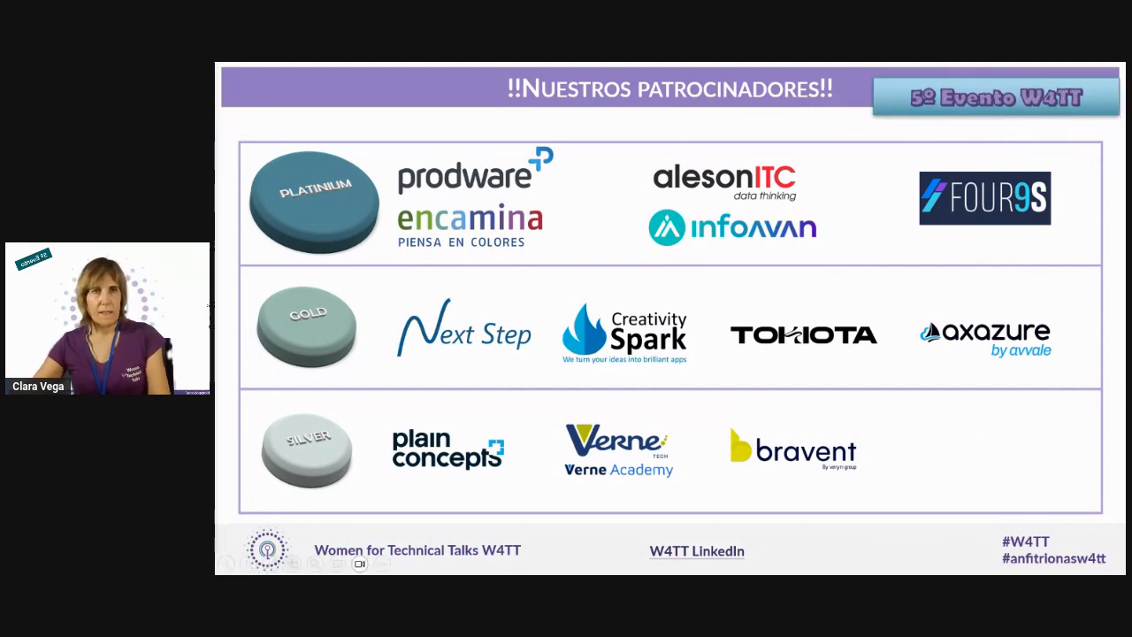
{"action": "key", "text": "Escape"}
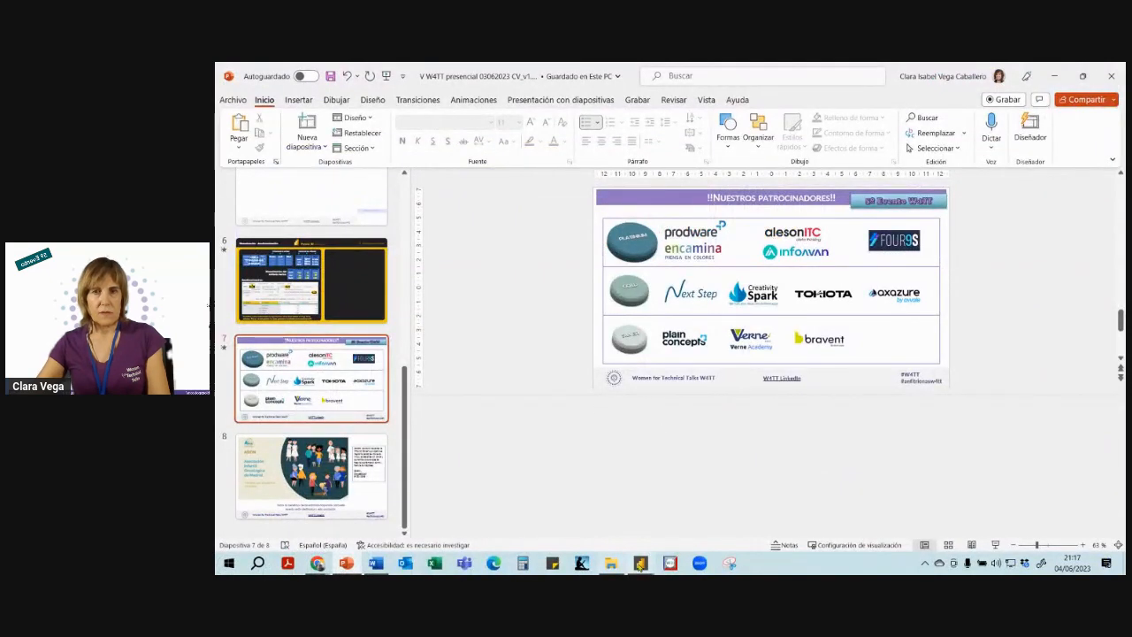
{"action": "left_click", "coordinate": [640, 562]}
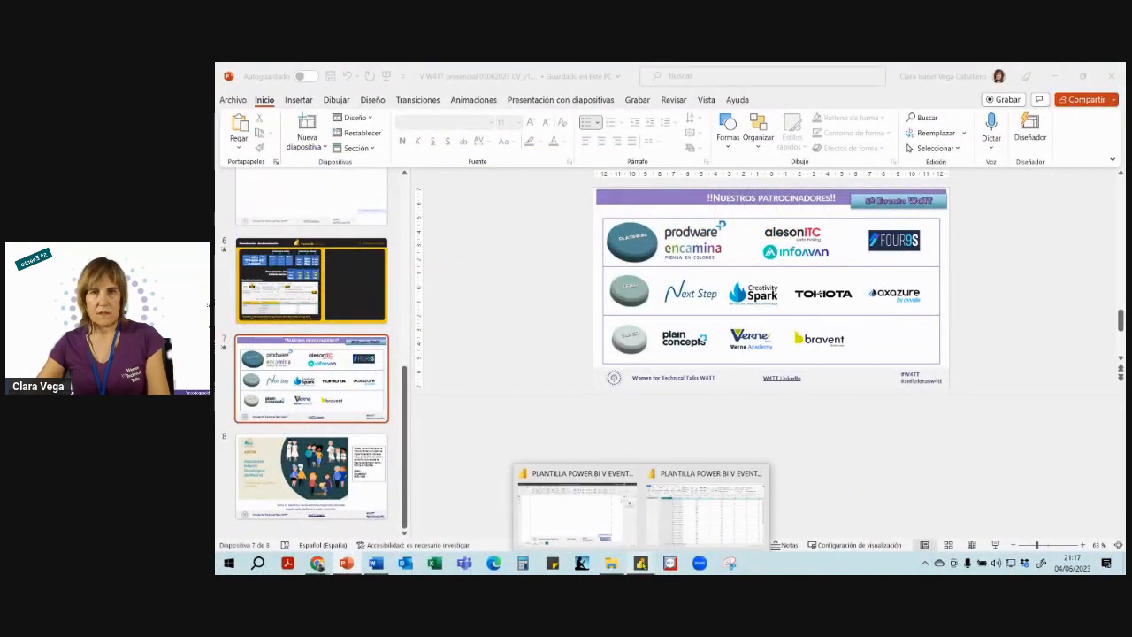
{"action": "left_click", "coordinate": [688, 522]}
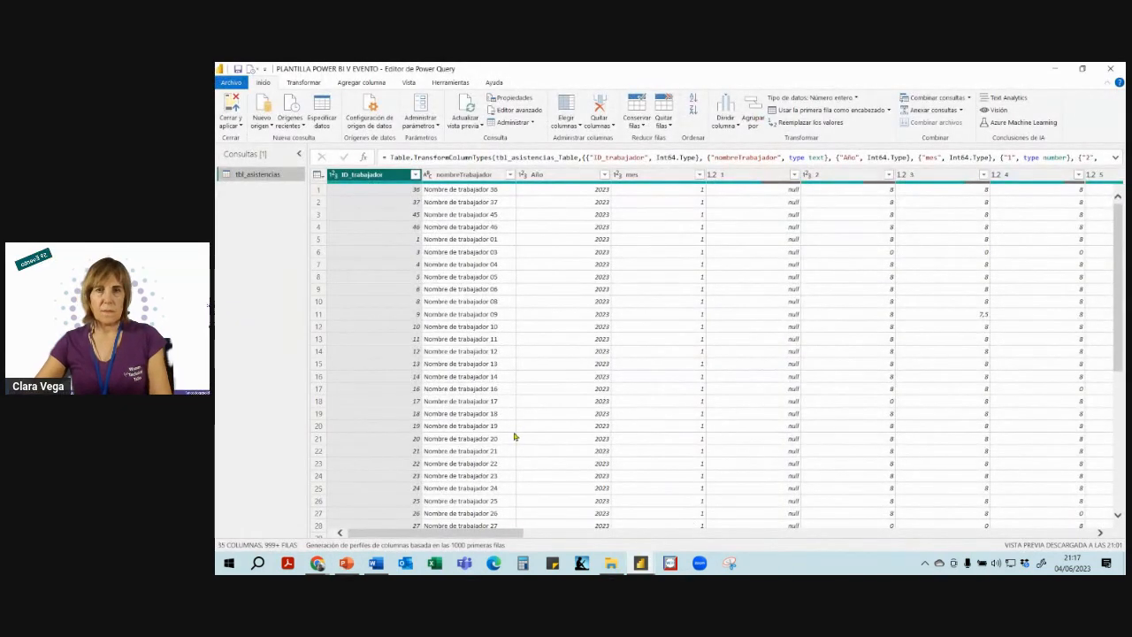
{"action": "mouse_move", "coordinate": [638, 567]}
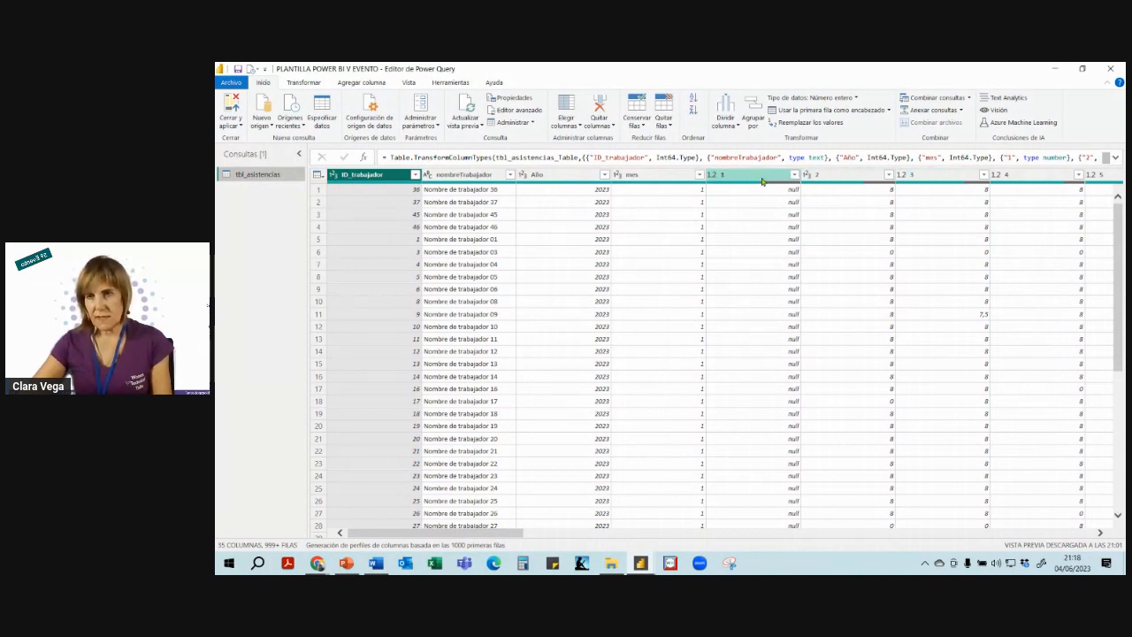
Look through the day columns of the tbl_asistencias query up to 31, and duplicate the query twice.
{"action": "left_click", "coordinate": [1099, 532]}
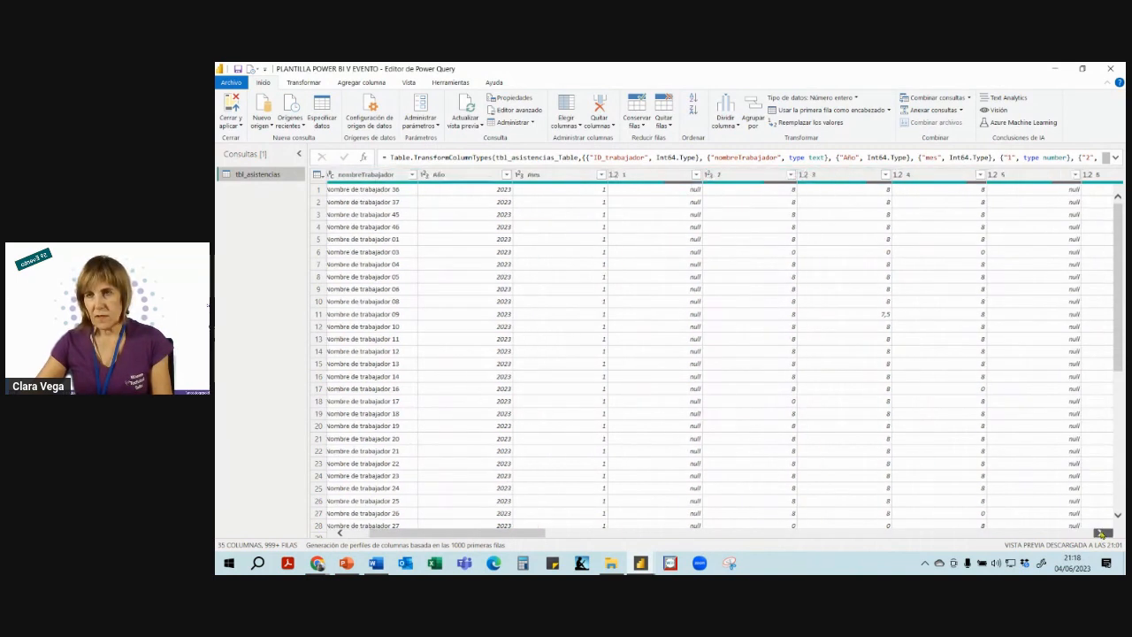
{"action": "left_click_drag", "start_coordinate": [1100, 532], "coordinate": [1099, 532]}
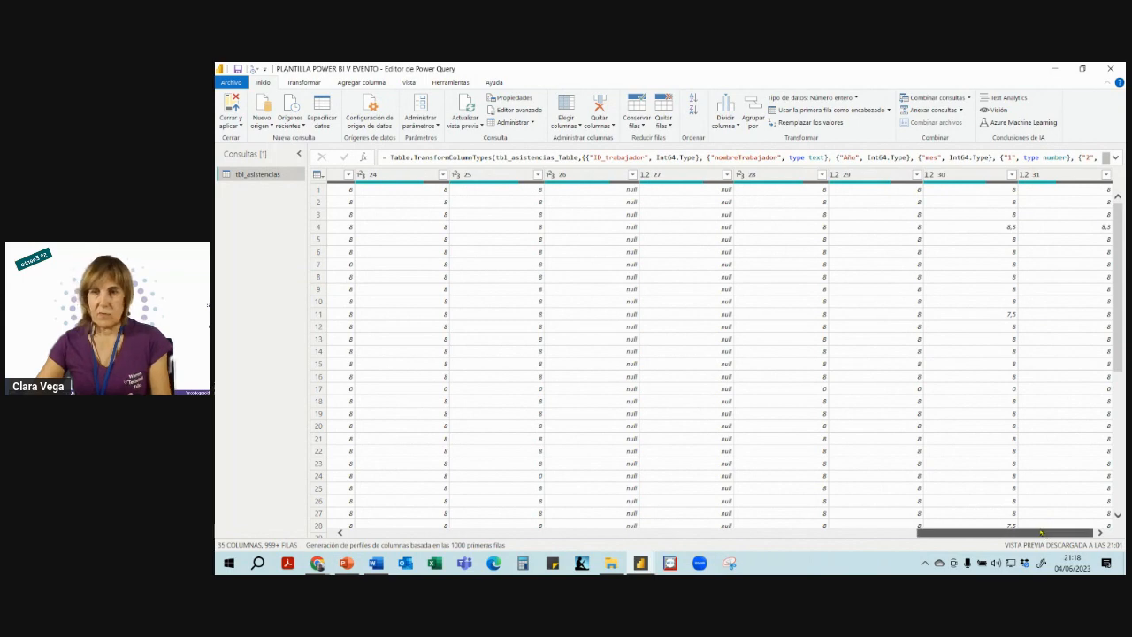
{"action": "left_click_drag", "start_coordinate": [1040, 532], "coordinate": [475, 531]}
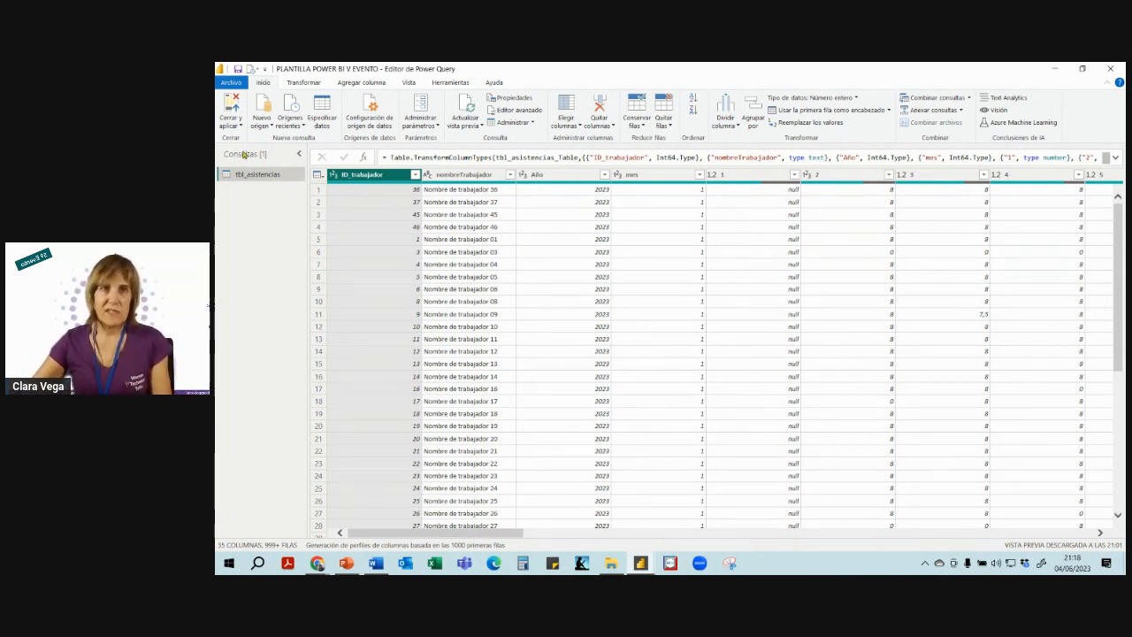
{"action": "right_click", "coordinate": [262, 179]}
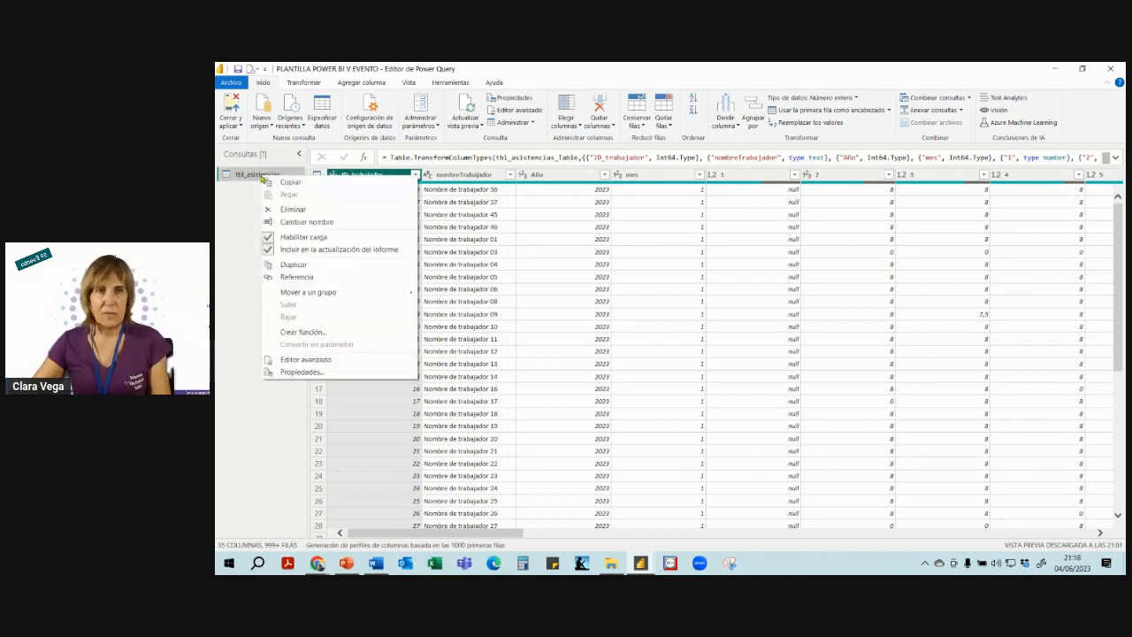
{"action": "left_click", "coordinate": [293, 265]}
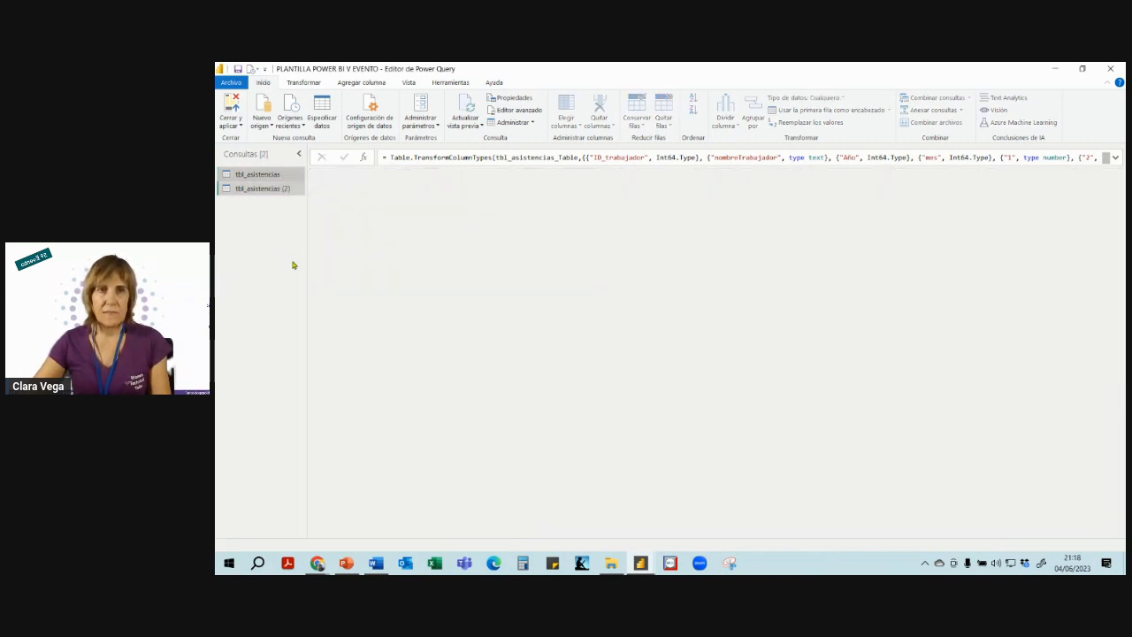
{"action": "right_click", "coordinate": [266, 179]}
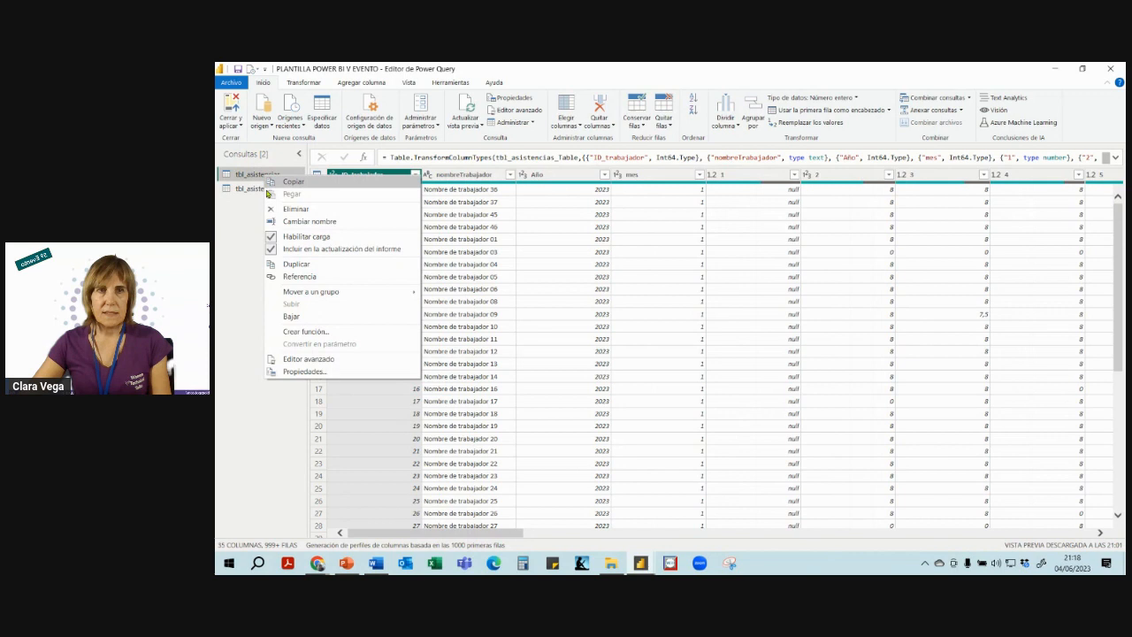
{"action": "left_click", "coordinate": [290, 264]}
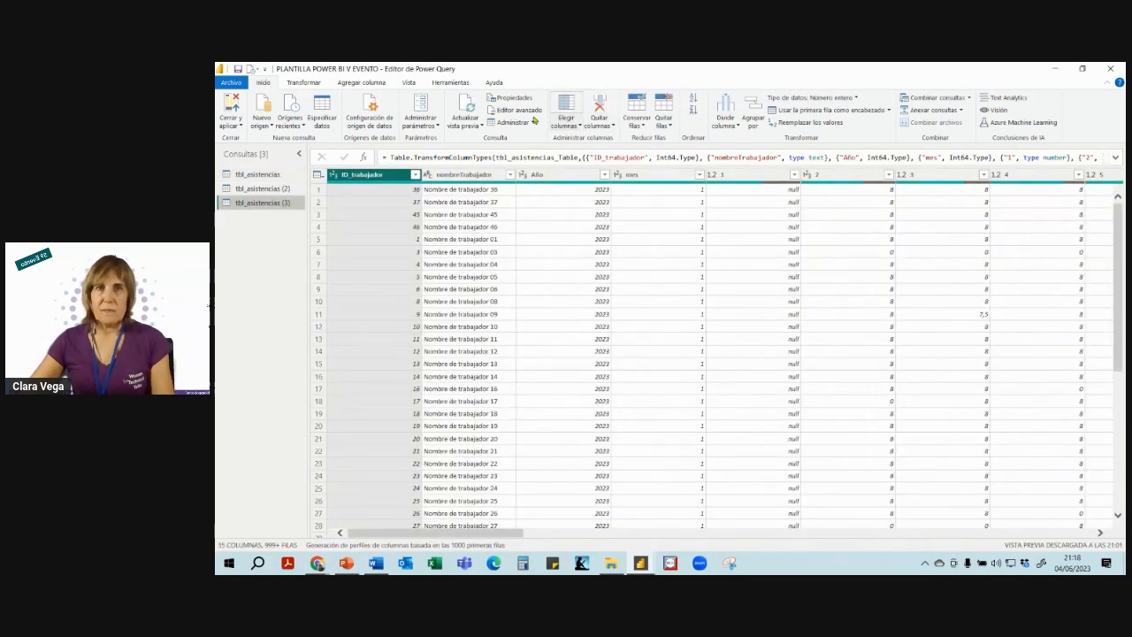
In the original tbl_asistencias query, unpivot the day columns 1 through 31 with Anular dinamización de columnas.
{"action": "left_click", "coordinate": [304, 82]}
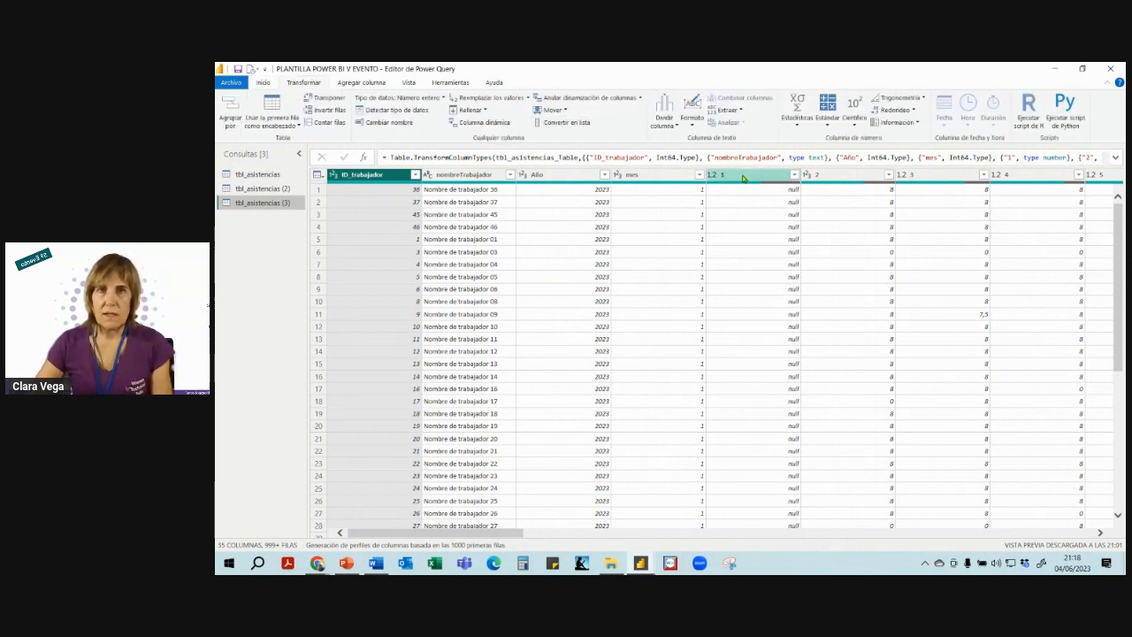
{"action": "left_click", "coordinate": [641, 98]}
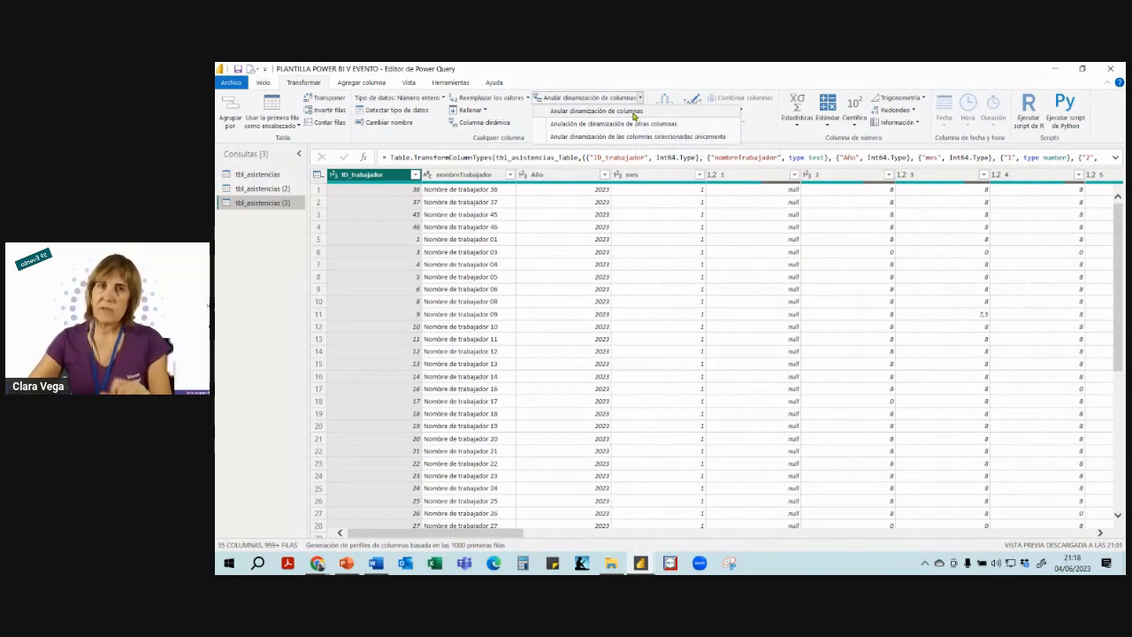
{"action": "left_click", "coordinate": [260, 176]}
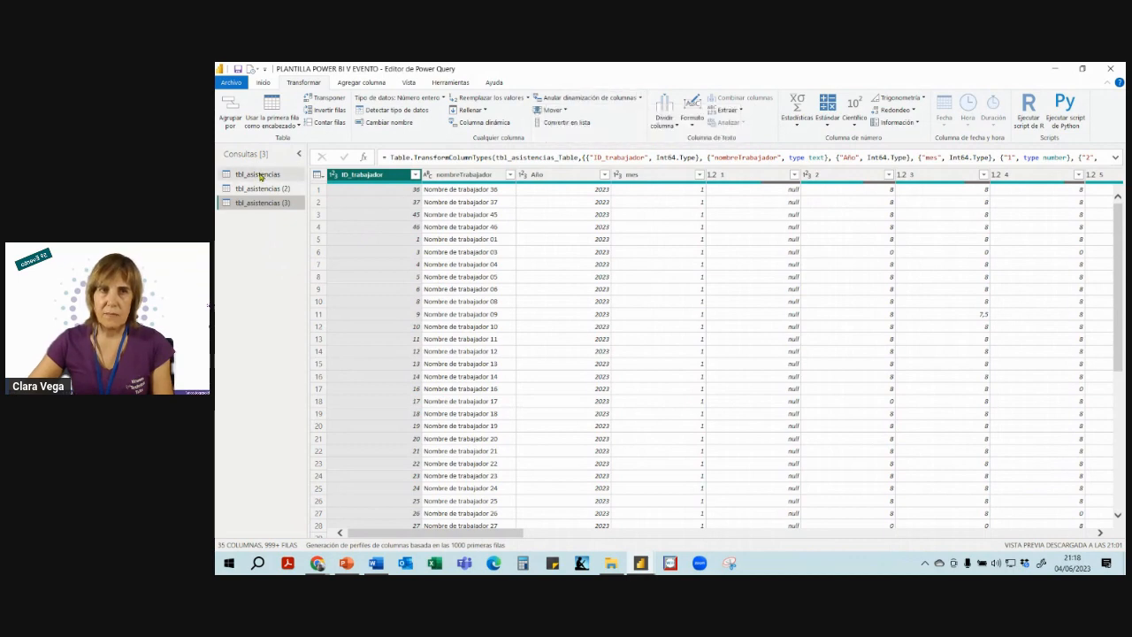
{"action": "left_click", "coordinate": [259, 175]}
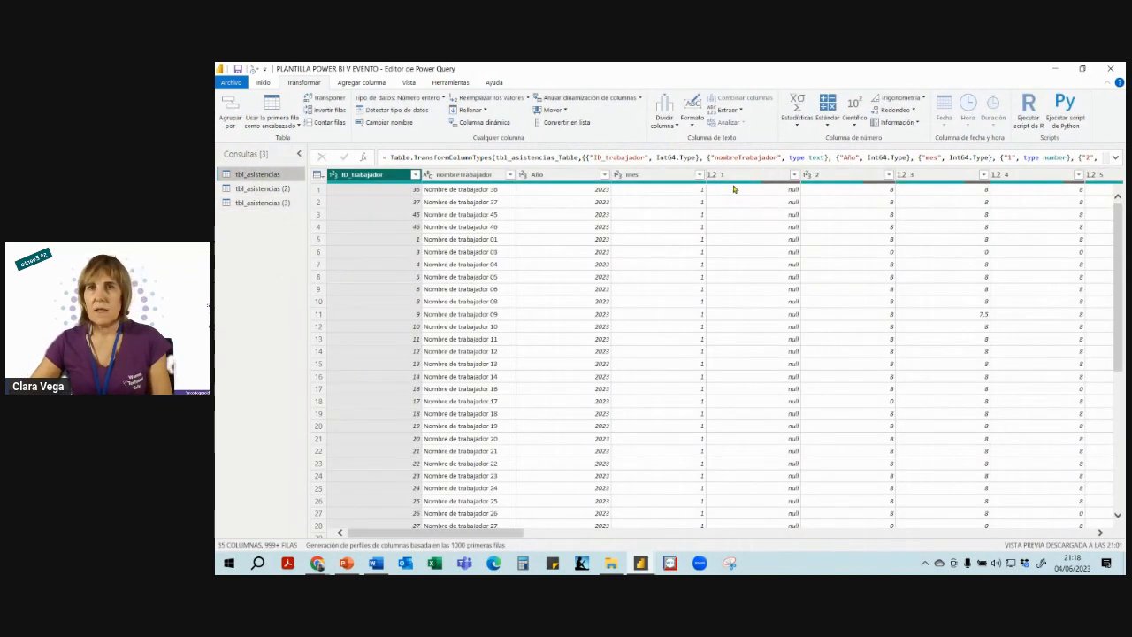
{"action": "left_click", "coordinate": [736, 178]}
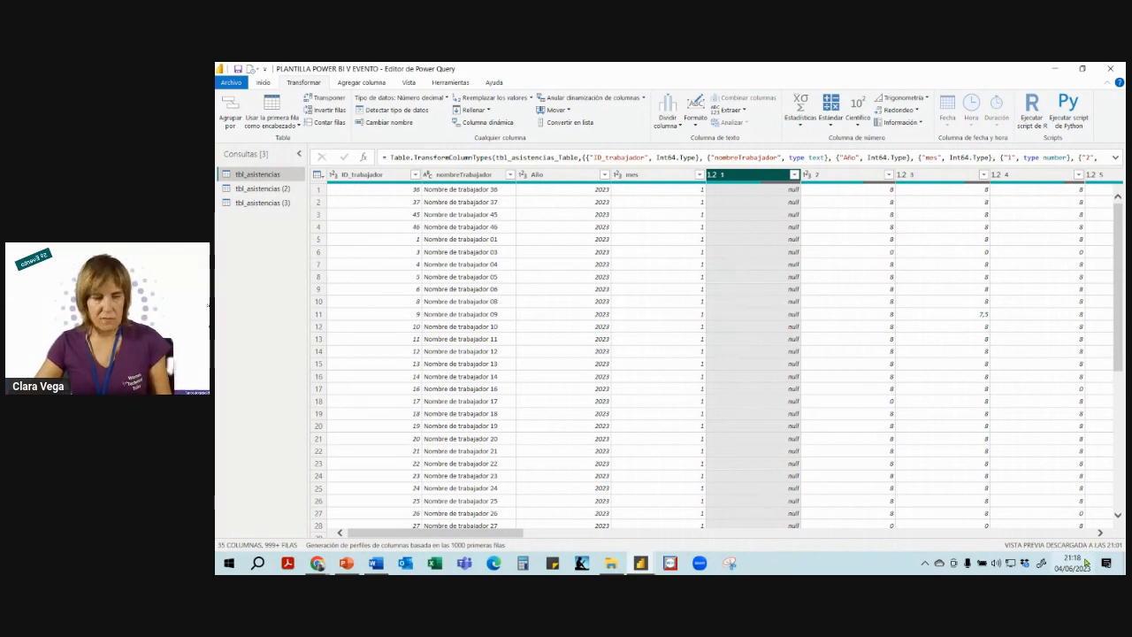
{"action": "left_click", "coordinate": [1101, 532]}
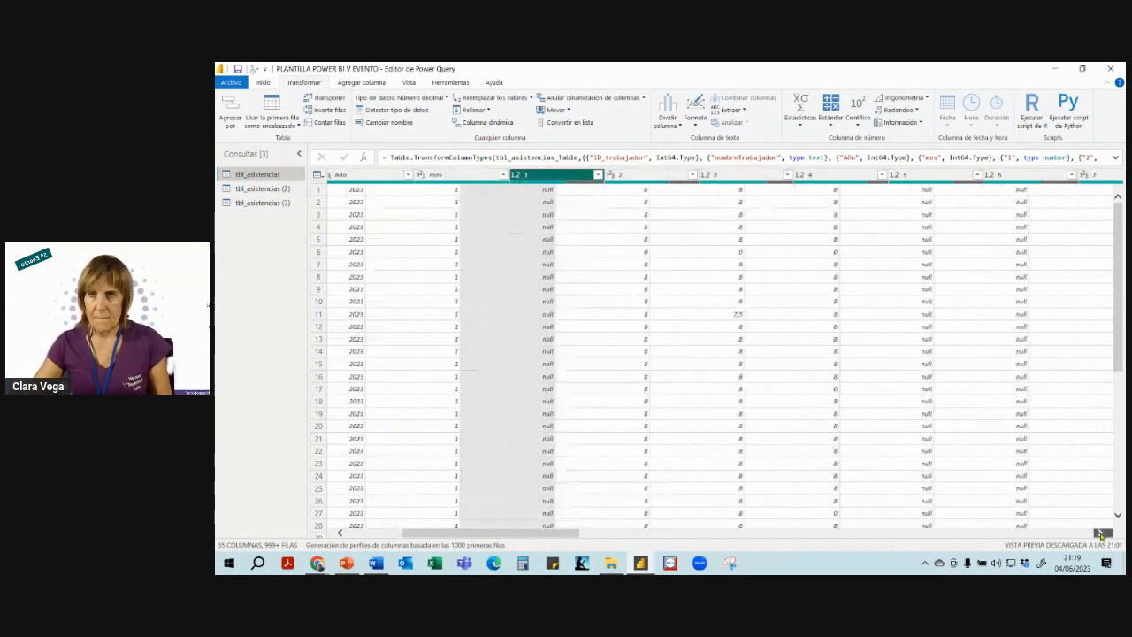
{"action": "left_click_drag", "start_coordinate": [1101, 533], "coordinate": [1101, 533]}
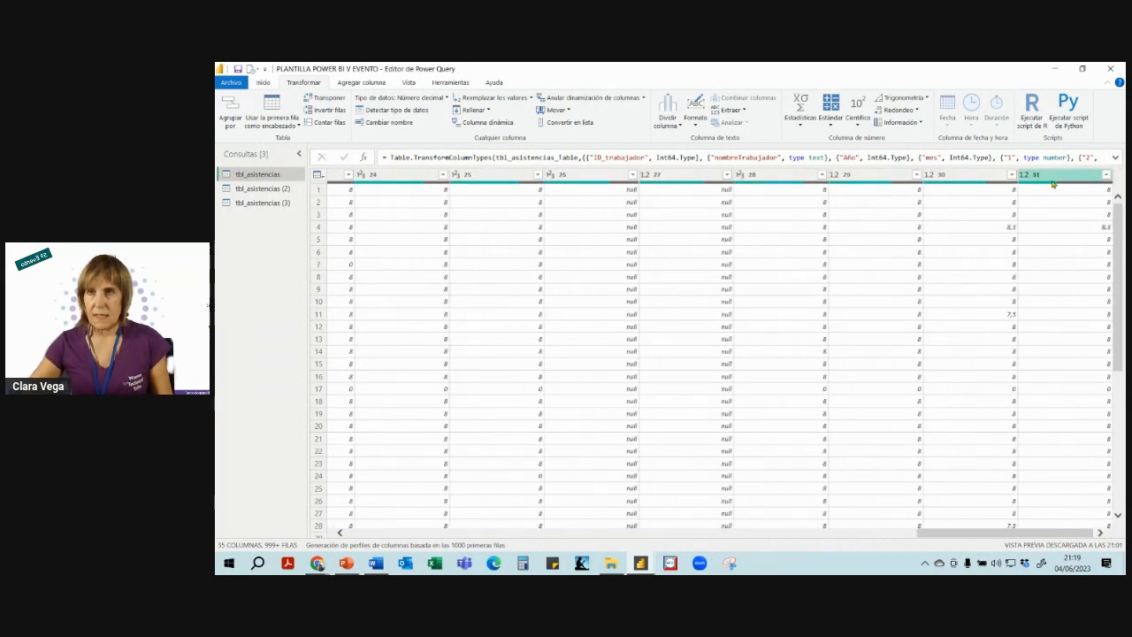
{"action": "left_click", "coordinate": [1051, 179], "text": "shift"}
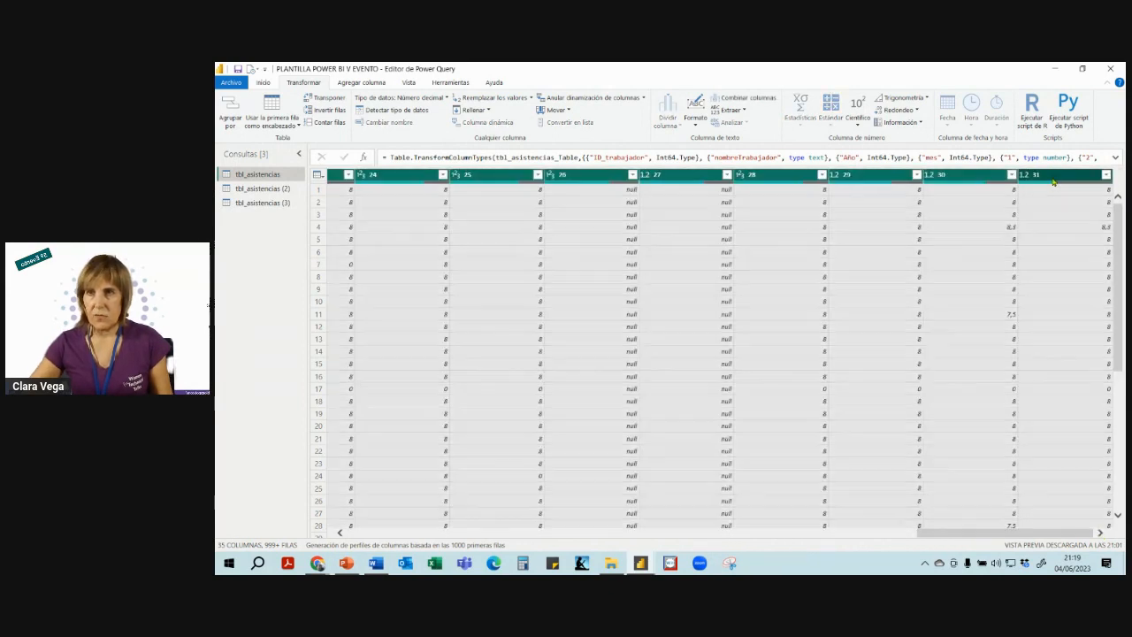
{"action": "left_click", "coordinate": [645, 98]}
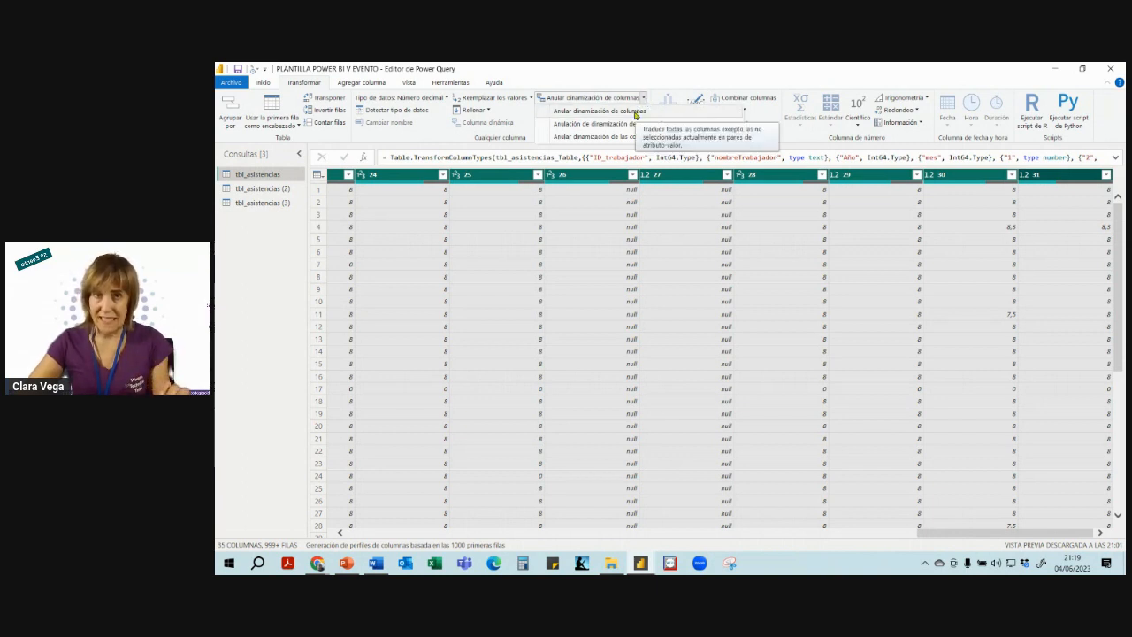
{"action": "left_click", "coordinate": [625, 111]}
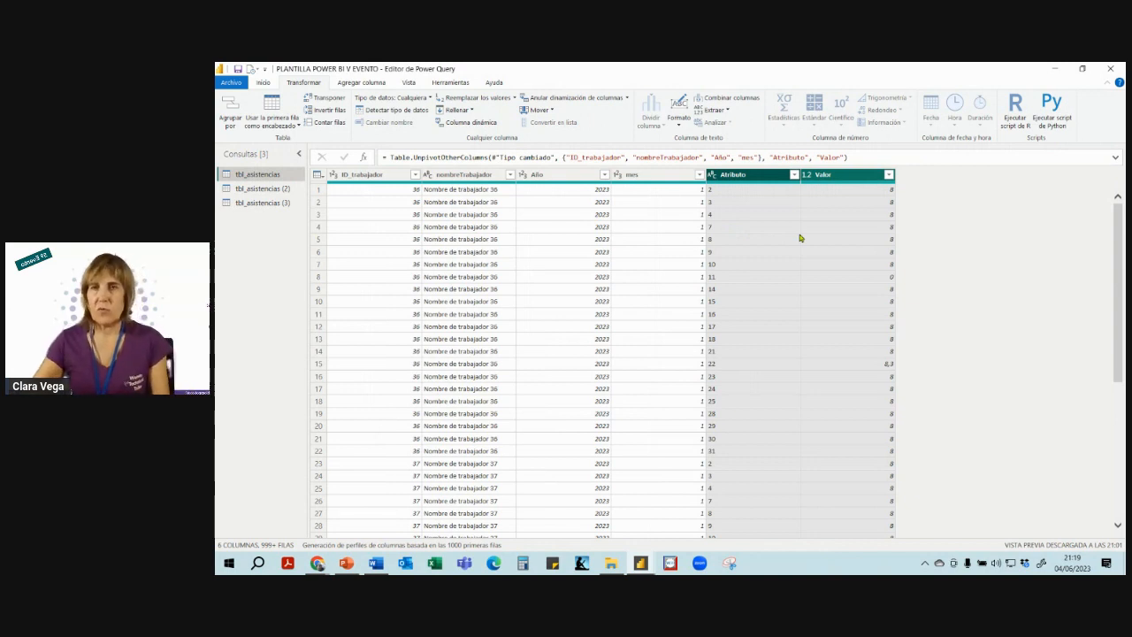
Rename the Atributo column of tbl_asistencias as dia.
{"action": "left_click", "coordinate": [748, 176]}
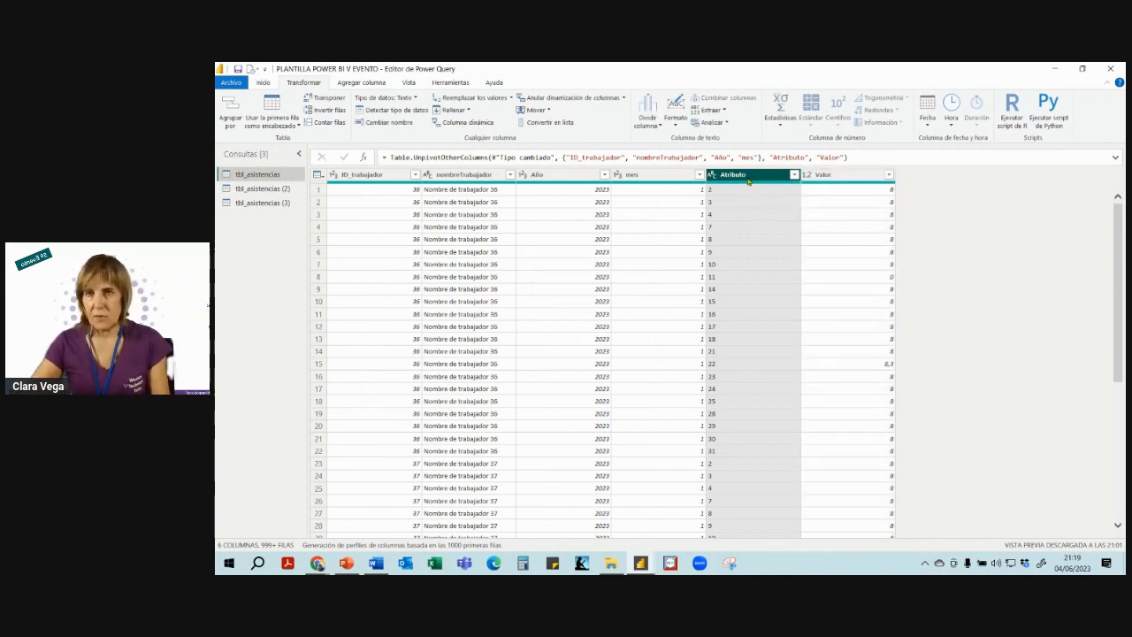
{"action": "double_click", "coordinate": [747, 177]}
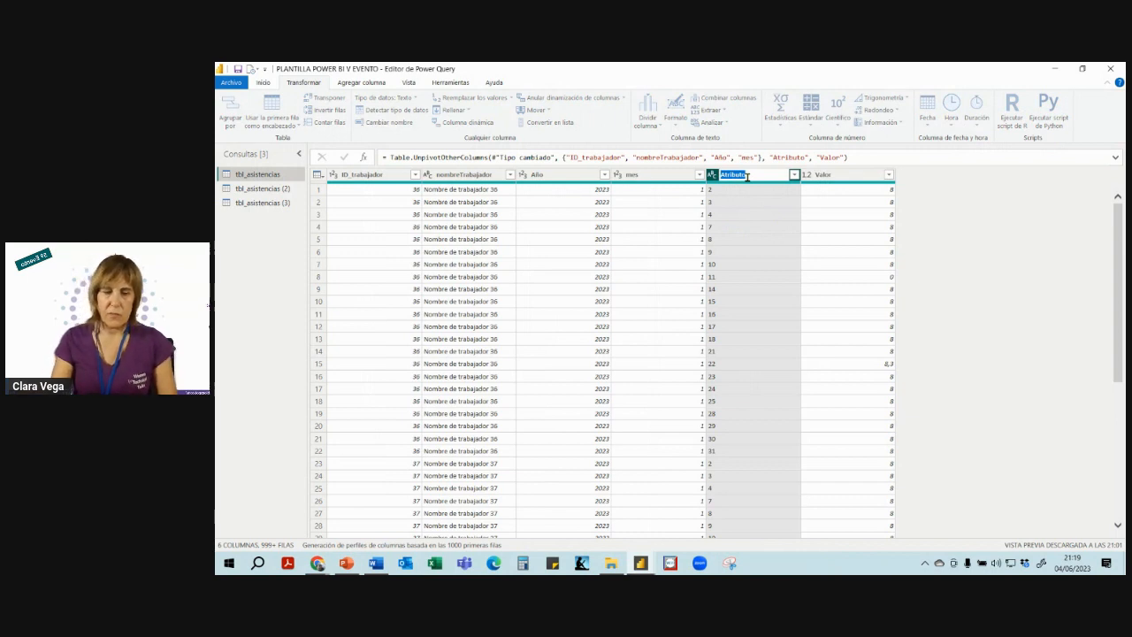
{"action": "type", "text": "dia"}
{"action": "key", "text": "Return"}
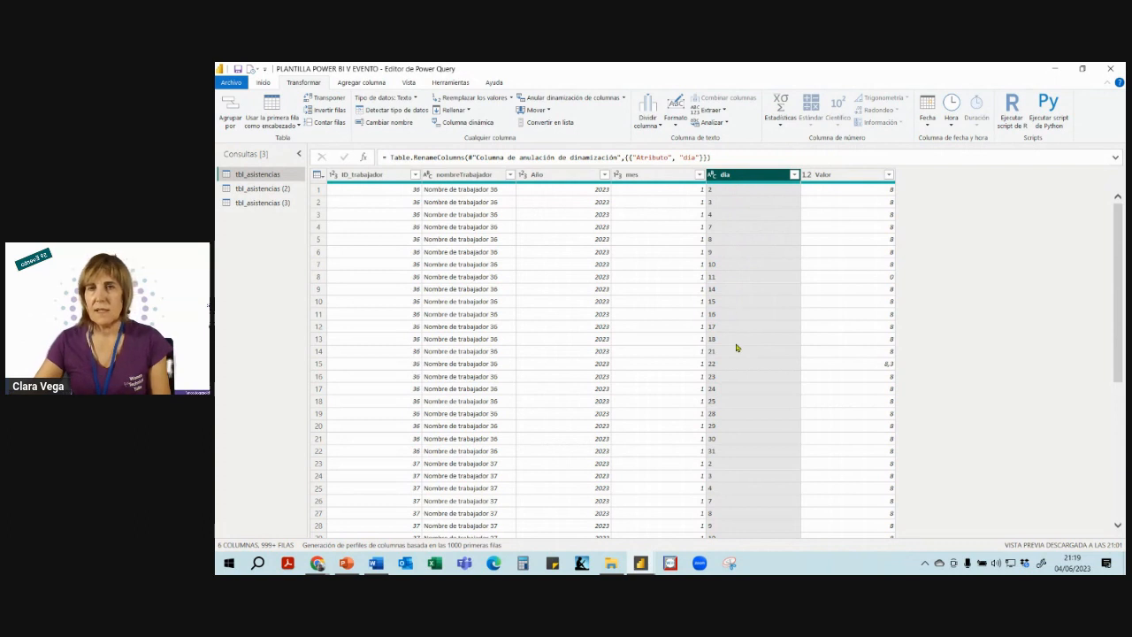
Rename the Valor column of tbl_asistencias as horas asistencia and look over the unpivoted rows.
{"action": "left_click", "coordinate": [833, 176]}
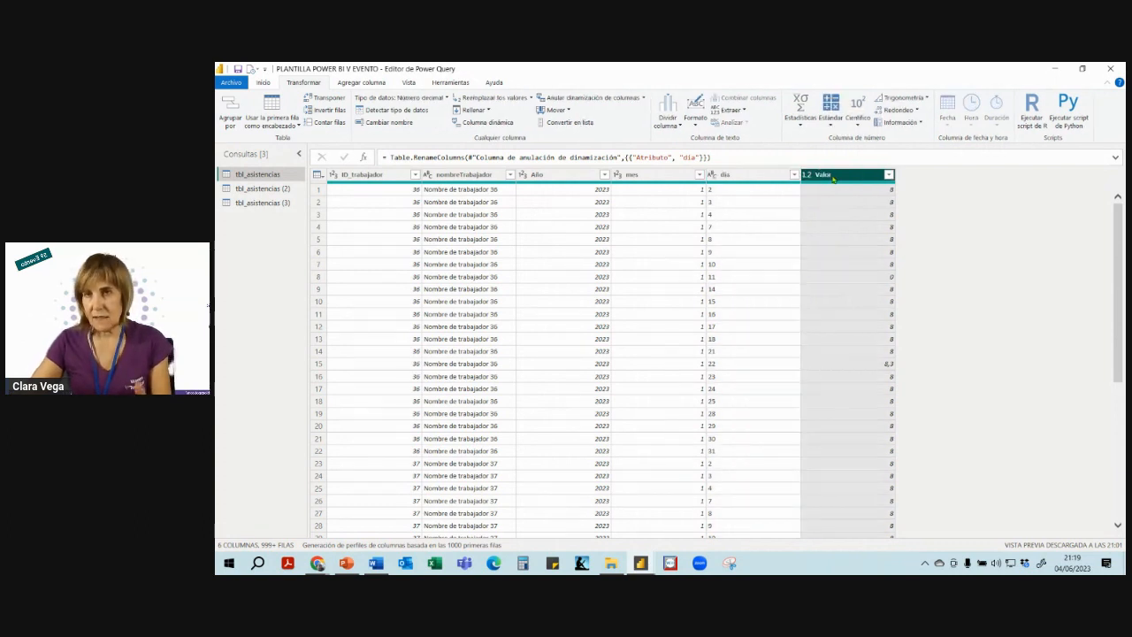
{"action": "double_click", "coordinate": [832, 175]}
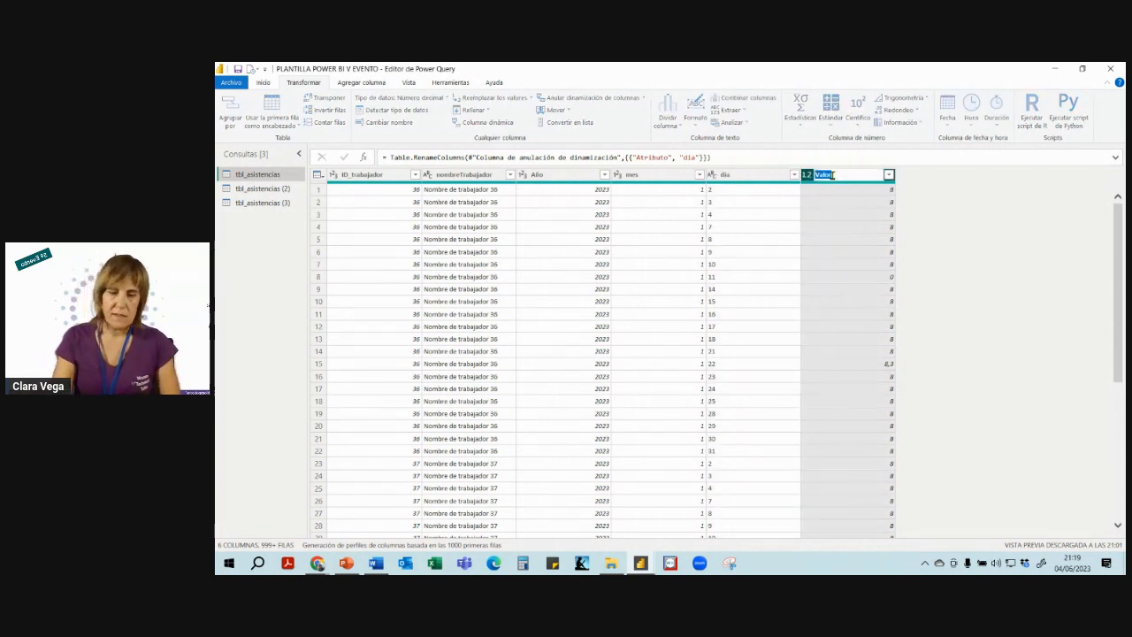
{"action": "type", "text": "horasAsist"}
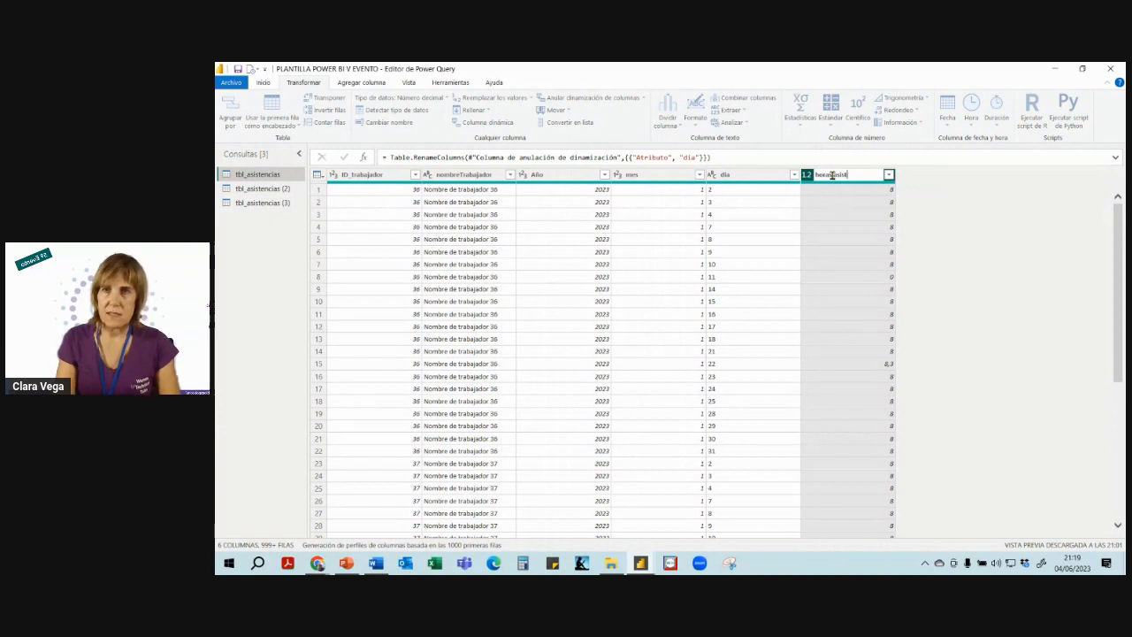
{"action": "type", "text": "encia"}
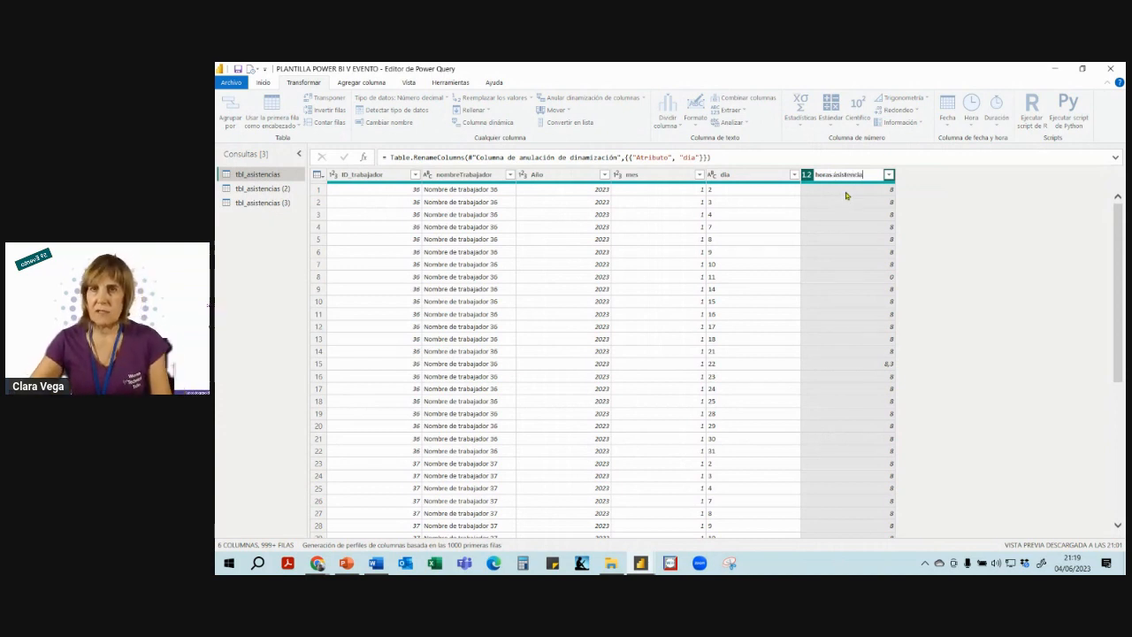
{"action": "key", "text": "Return"}
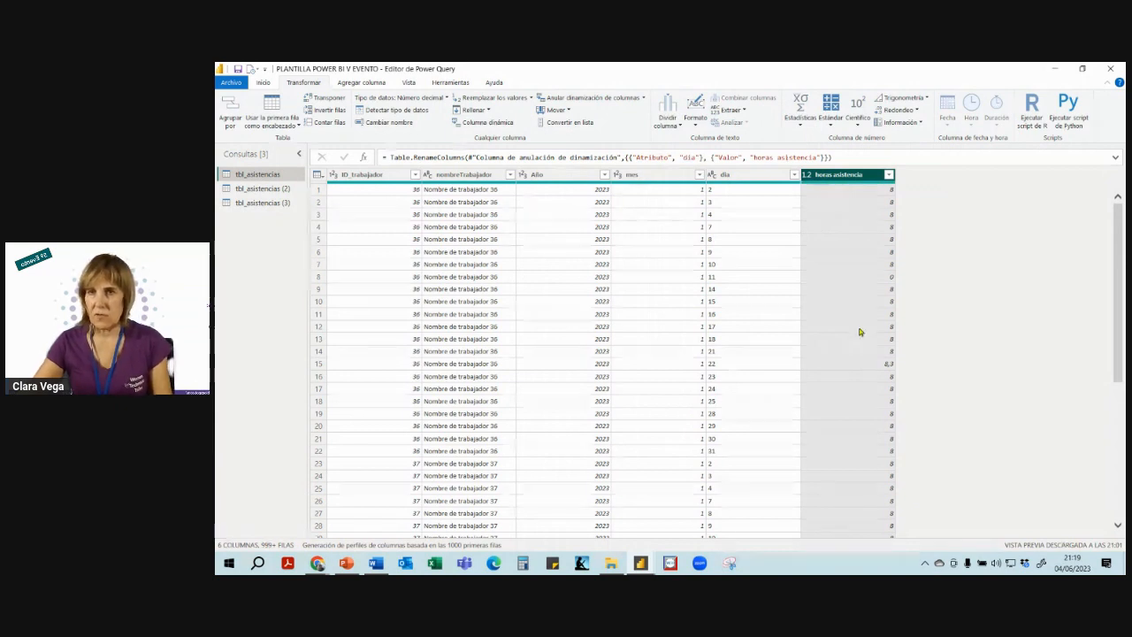
{"action": "scroll", "coordinate": [853, 322], "scroll_direction": "down", "scroll_amount": 2}
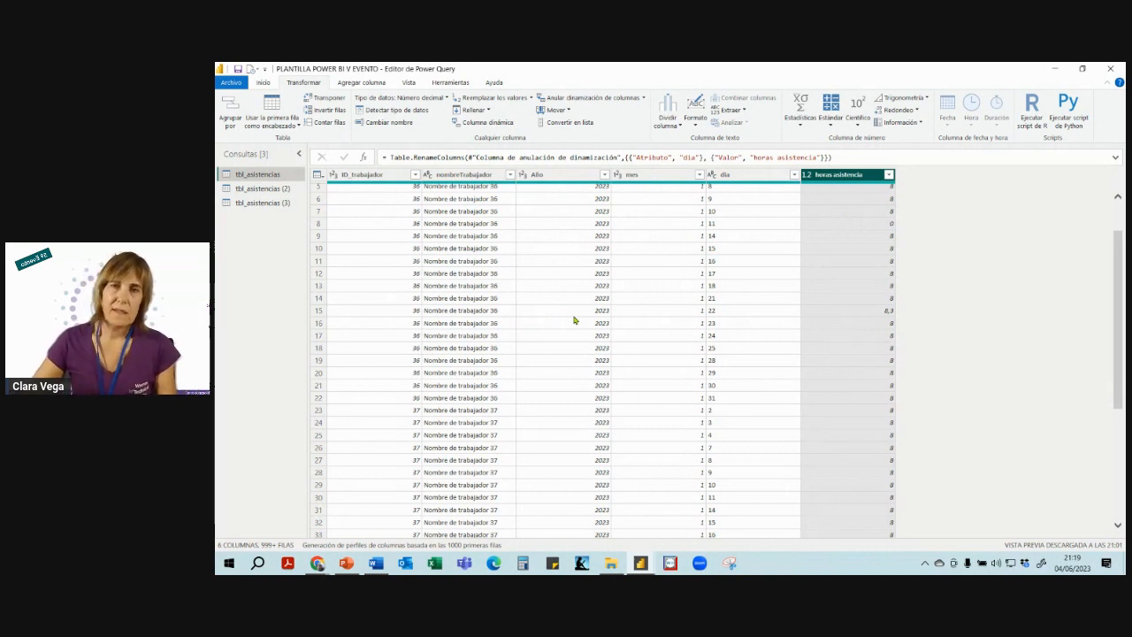
In tbl_asistencias (2), unpivot all columns except ID_trabajador, nombreTrabajador, Año and mes with Anulación de dinamización de otras columnas, and compare with tbl_asistencias.
{"action": "left_click", "coordinate": [255, 190]}
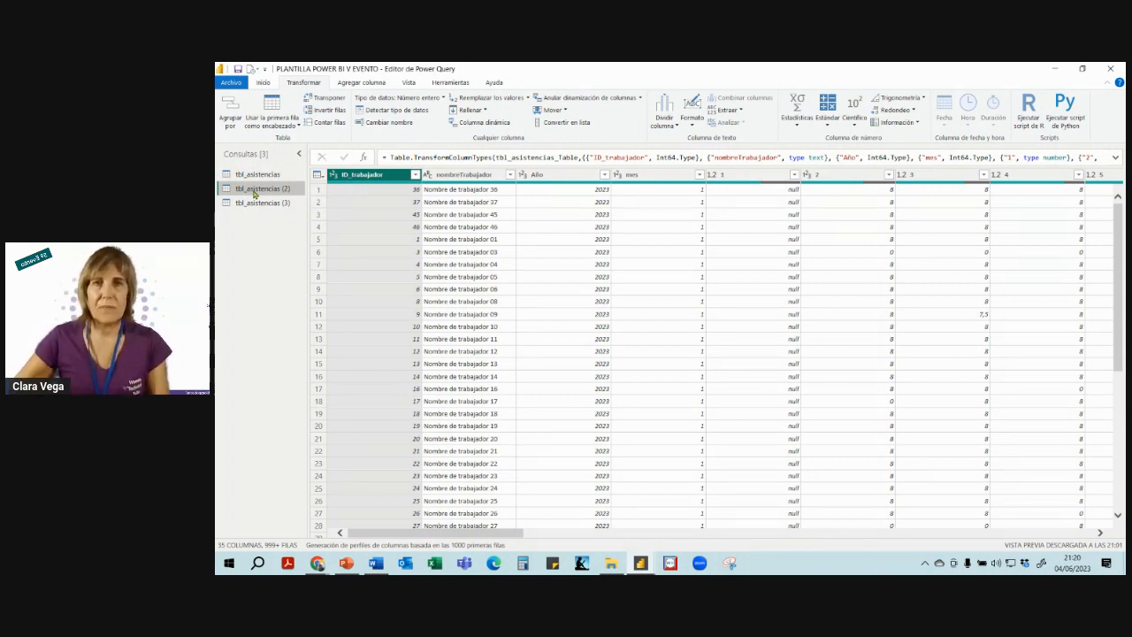
{"action": "left_click", "coordinate": [641, 99]}
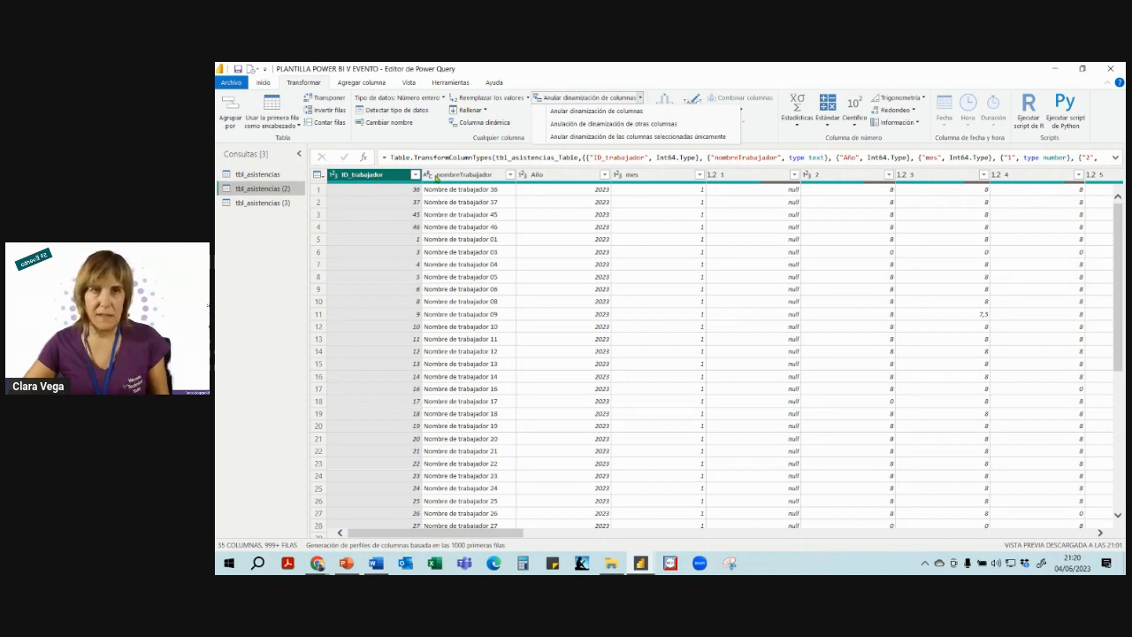
{"action": "left_click", "coordinate": [638, 176], "text": "ctrl"}
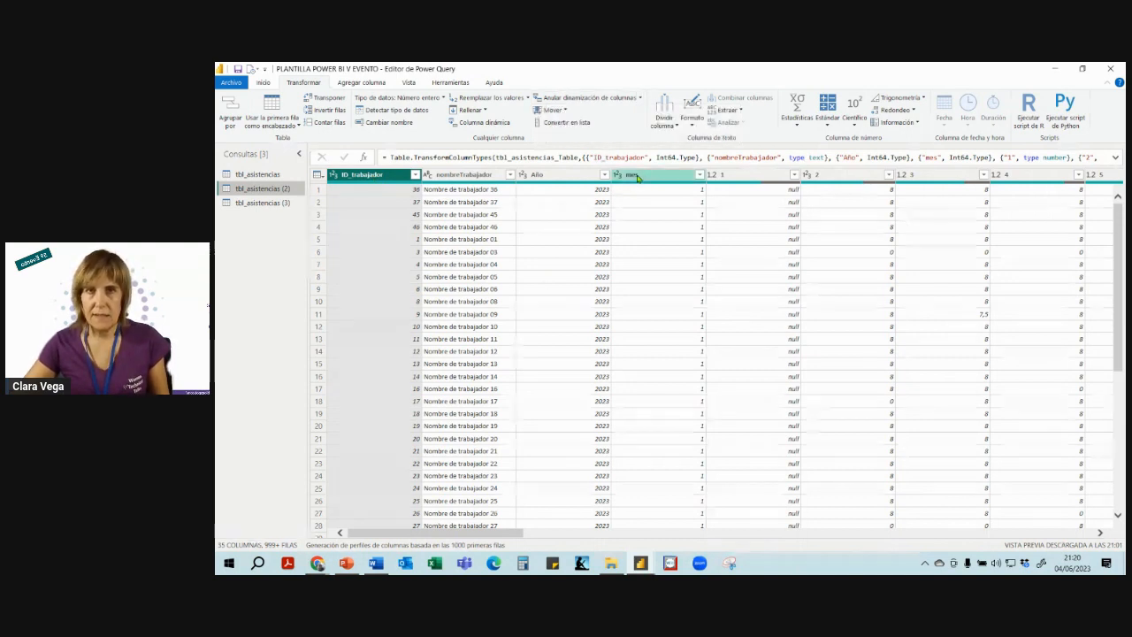
{"action": "left_click", "coordinate": [465, 175]}
{"action": "left_click", "coordinate": [370, 174]}
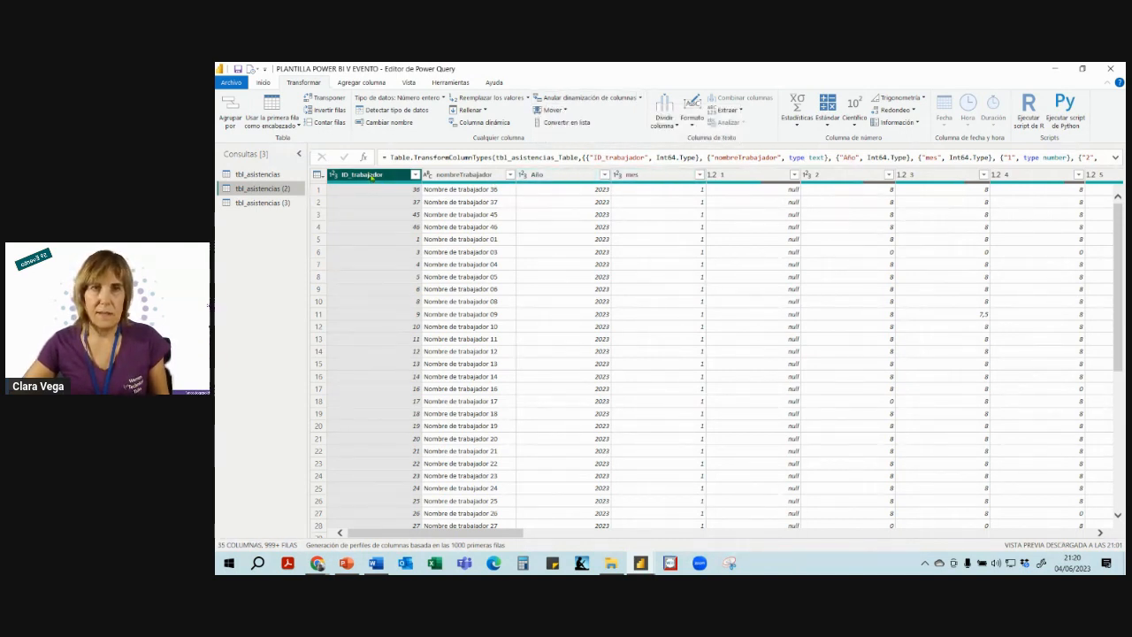
{"action": "left_click", "coordinate": [647, 176], "text": "shift"}
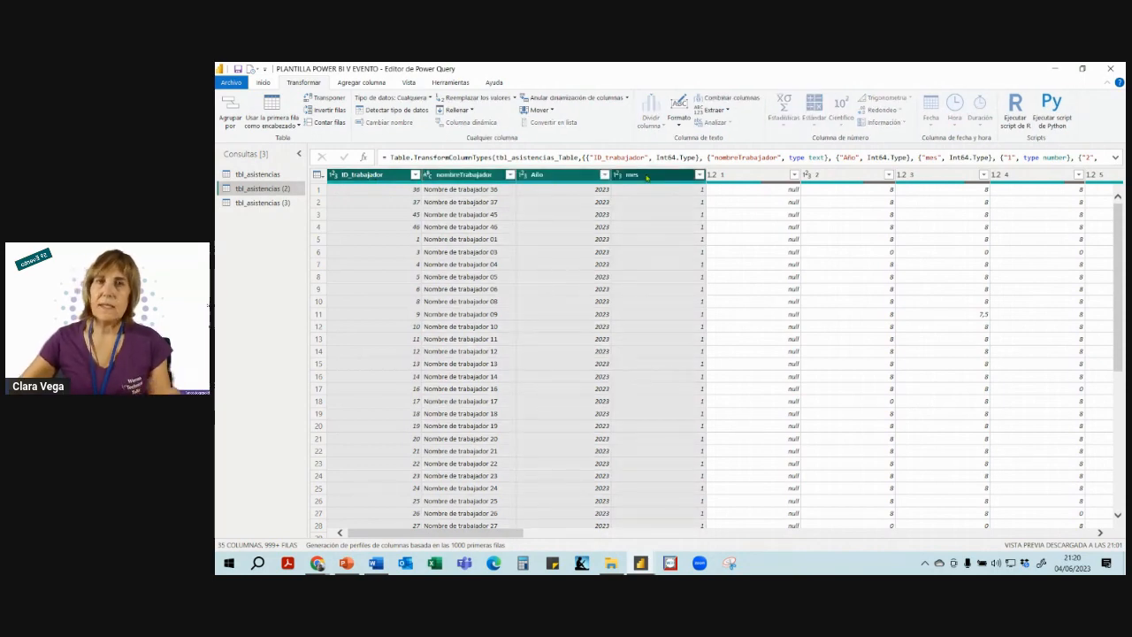
{"action": "left_click", "coordinate": [627, 101]}
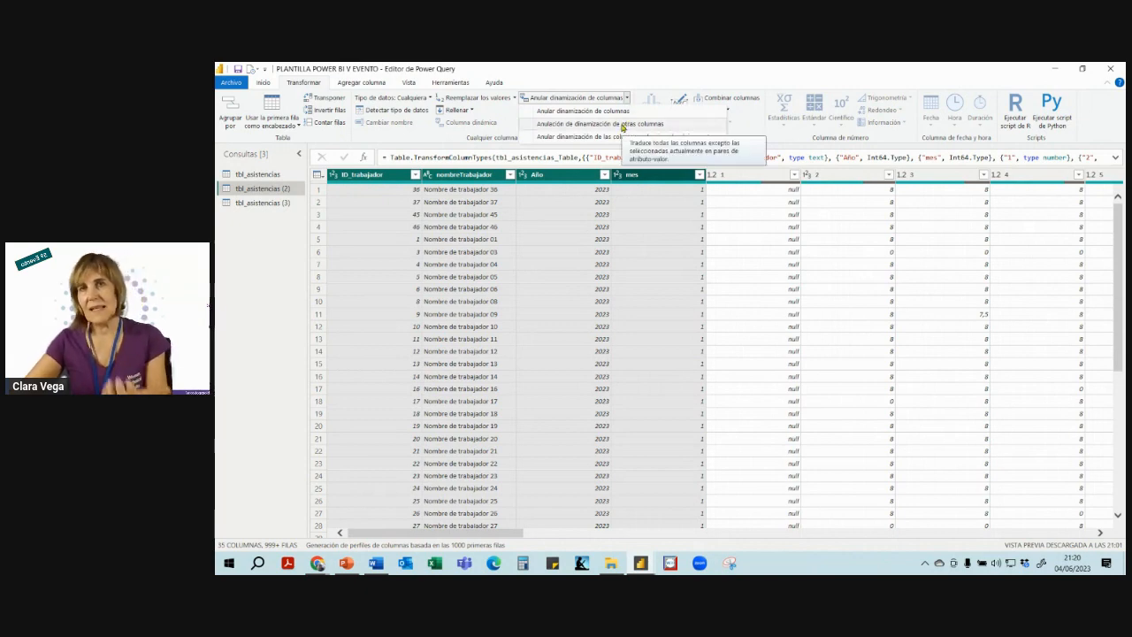
{"action": "left_click", "coordinate": [623, 125]}
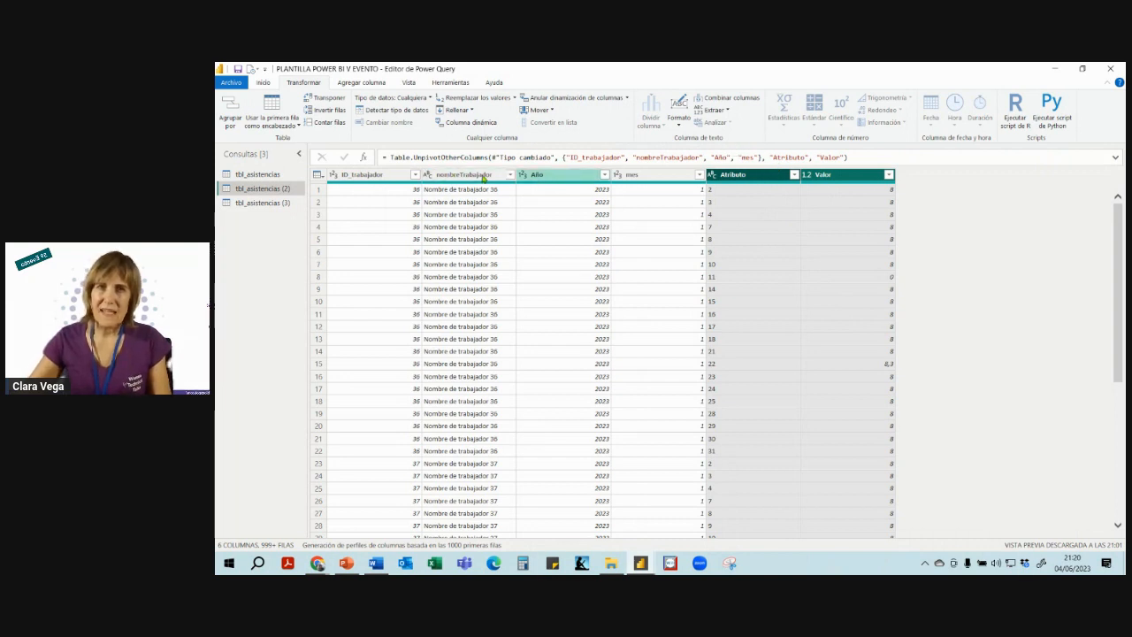
{"action": "left_click", "coordinate": [257, 174]}
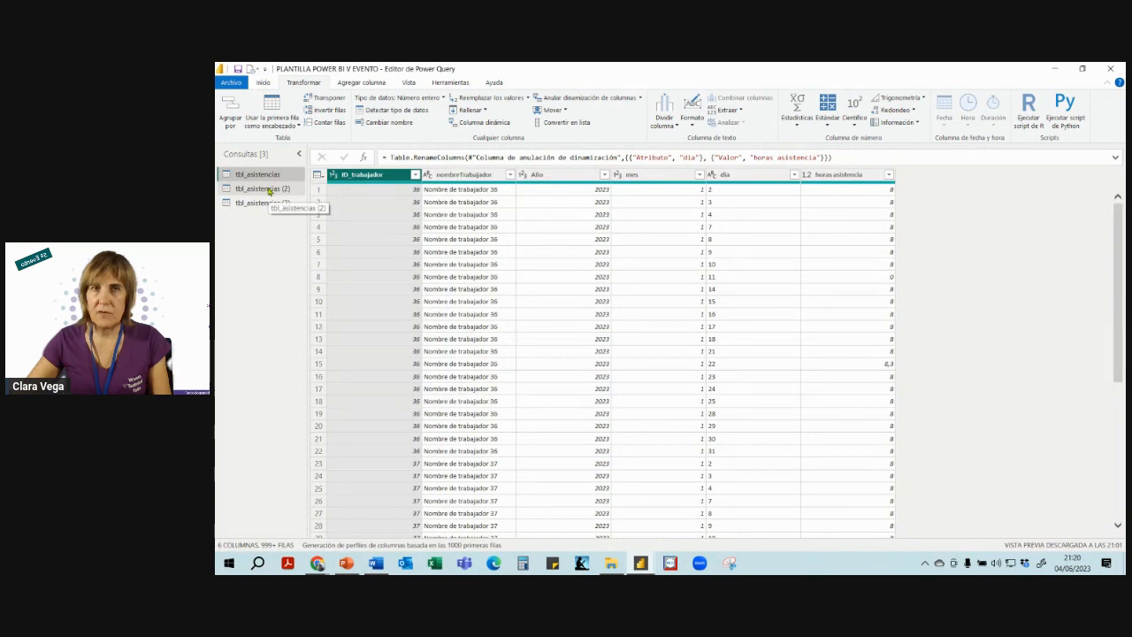
{"action": "left_click", "coordinate": [270, 190]}
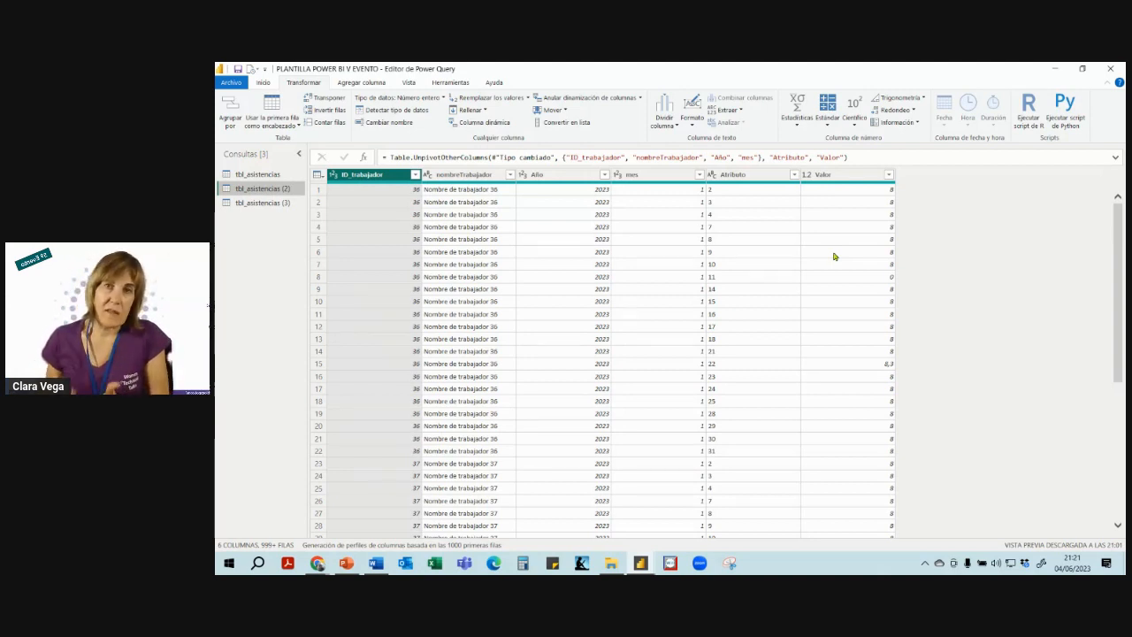
In tbl_asistencias (3), unpivot the day columns 1 through 31 with Anular dinamización de las columnas seleccionadas únicamente.
{"action": "left_click", "coordinate": [254, 203]}
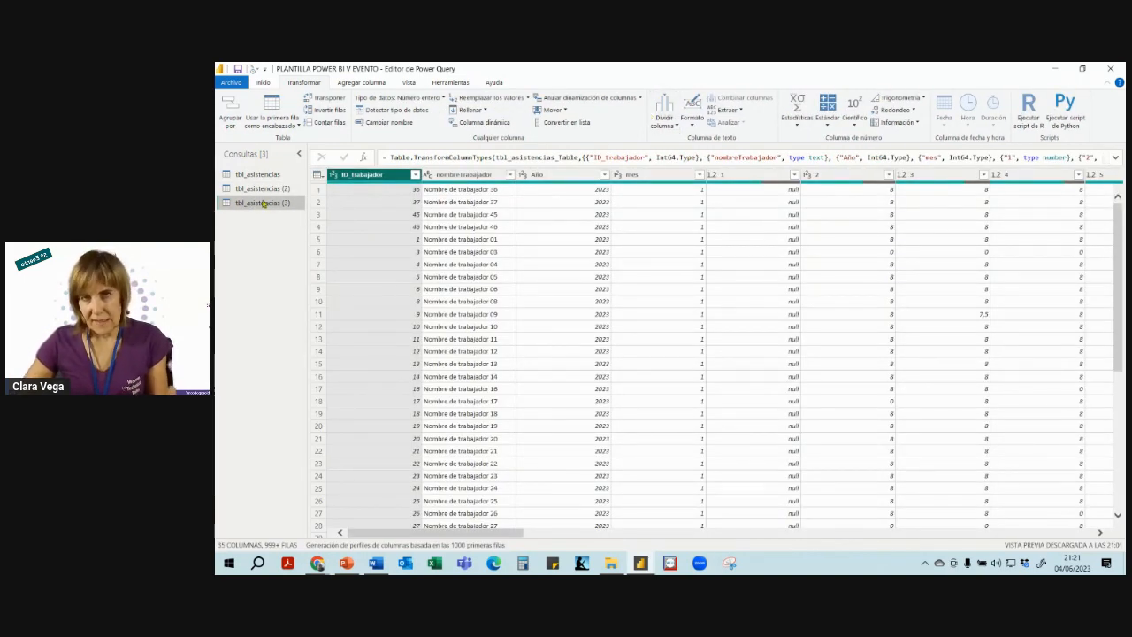
{"action": "left_click", "coordinate": [638, 100]}
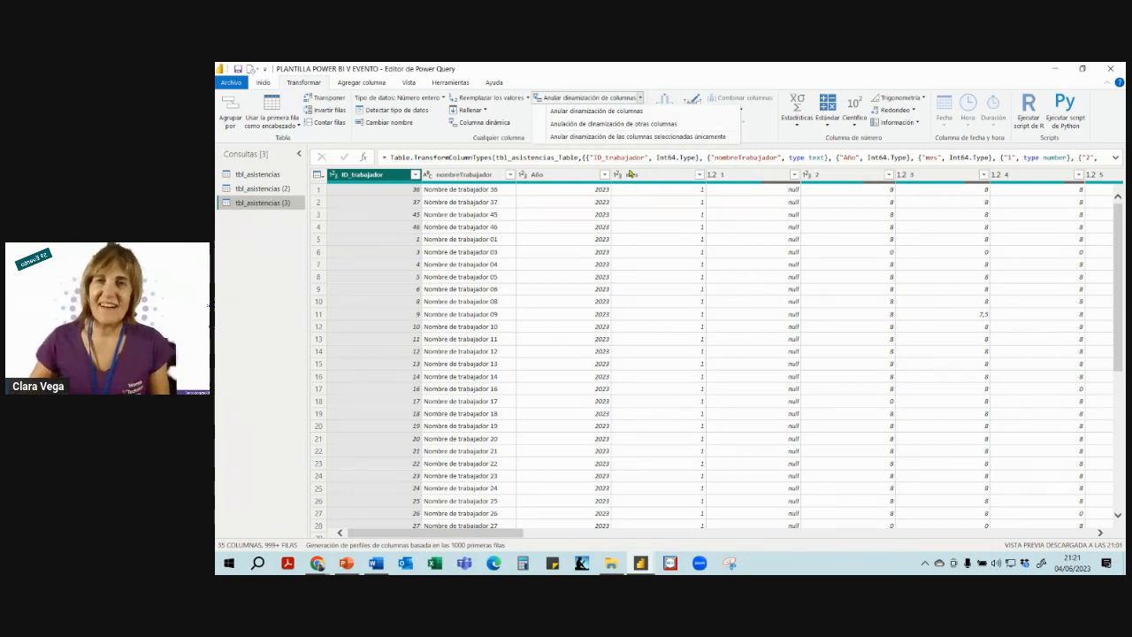
{"action": "left_click", "coordinate": [739, 179]}
{"action": "left_click", "coordinate": [738, 180]}
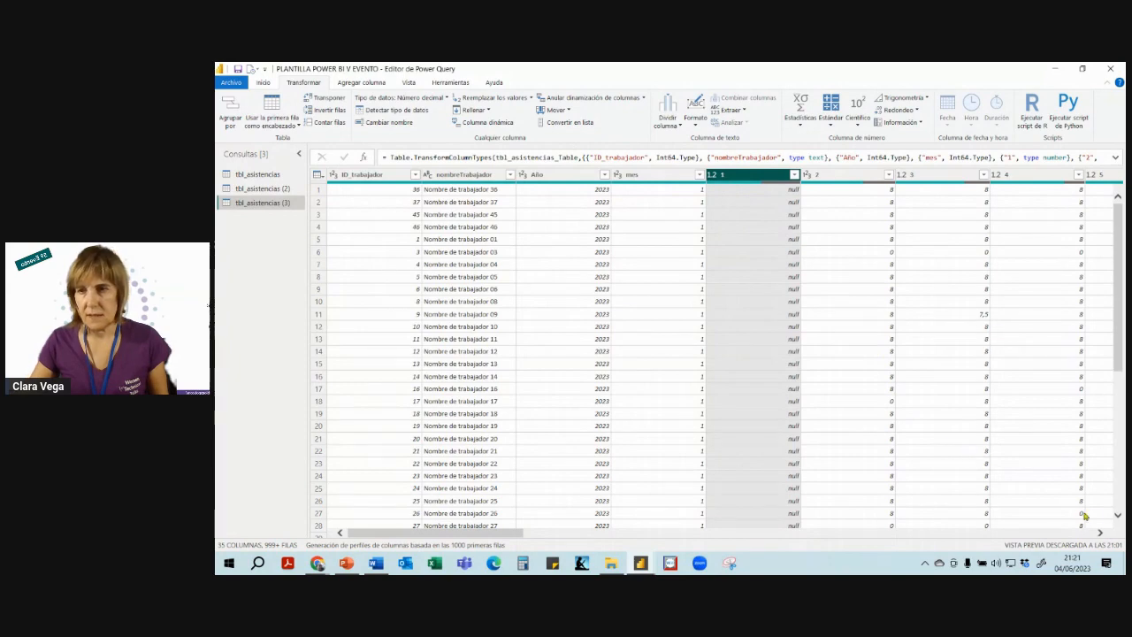
{"action": "left_click", "coordinate": [1100, 534]}
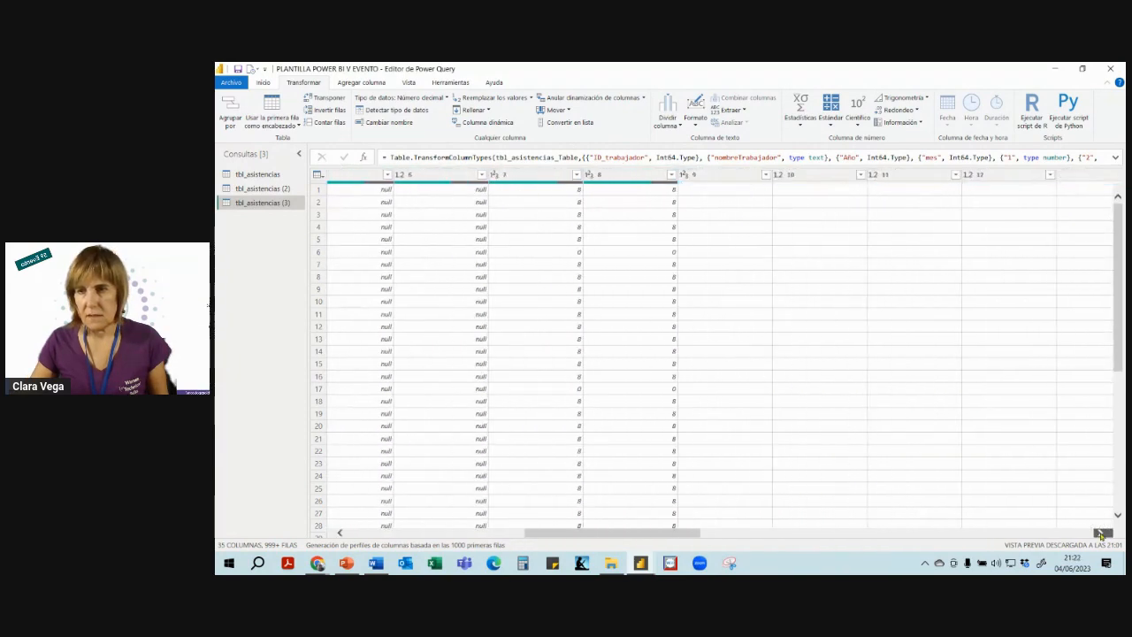
{"action": "left_click", "coordinate": [1101, 534]}
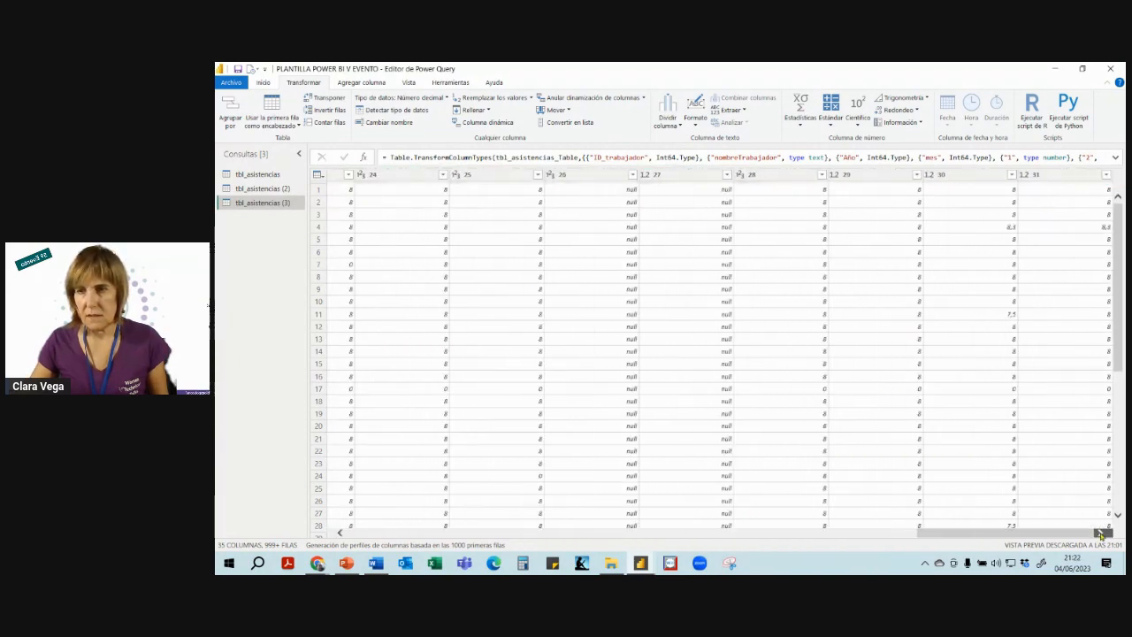
{"action": "left_click", "coordinate": [1051, 177]}
{"action": "key", "text": "ctrl+a"}
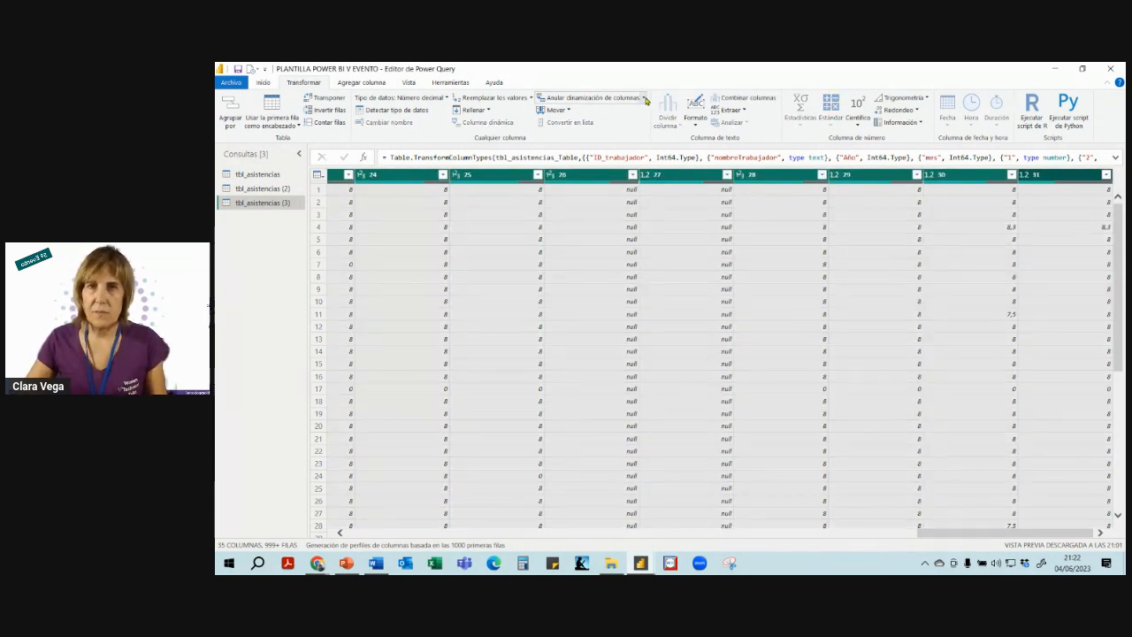
{"action": "left_click", "coordinate": [645, 98]}
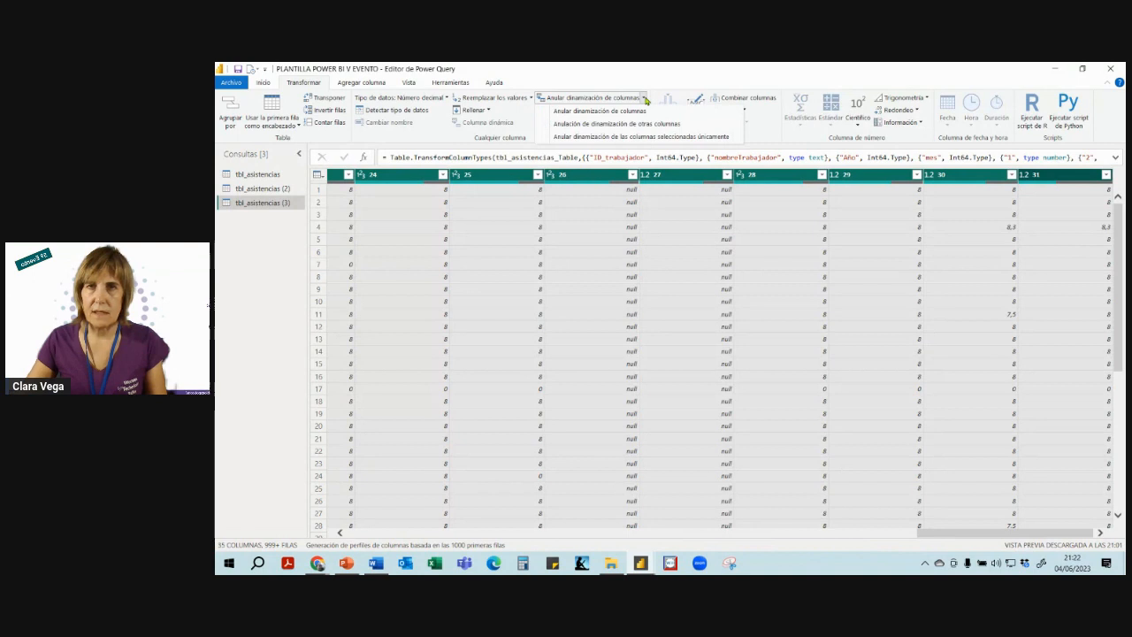
{"action": "left_click", "coordinate": [622, 138]}
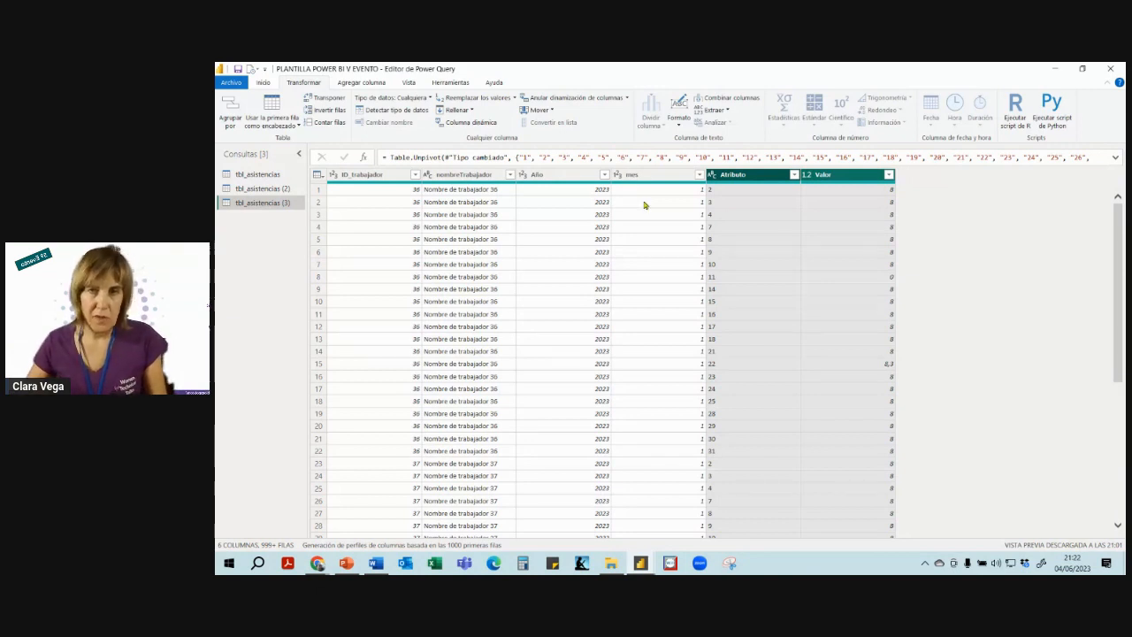
Rename the Atributo column of tbl_asistencias (3) as dia.
{"action": "left_click", "coordinate": [748, 174]}
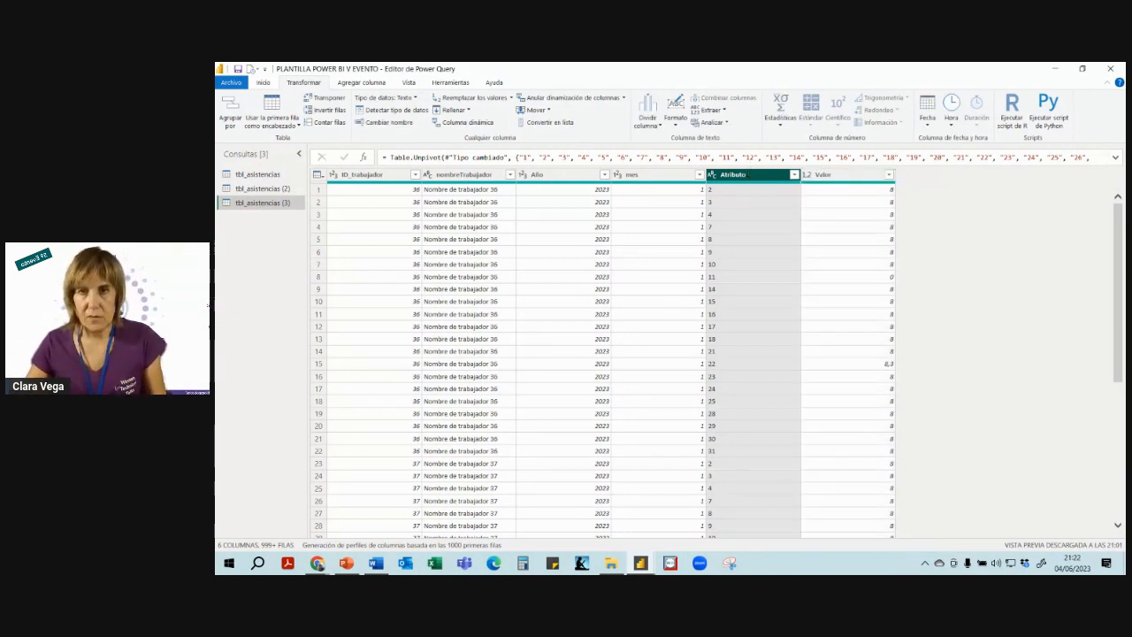
{"action": "double_click", "coordinate": [748, 174]}
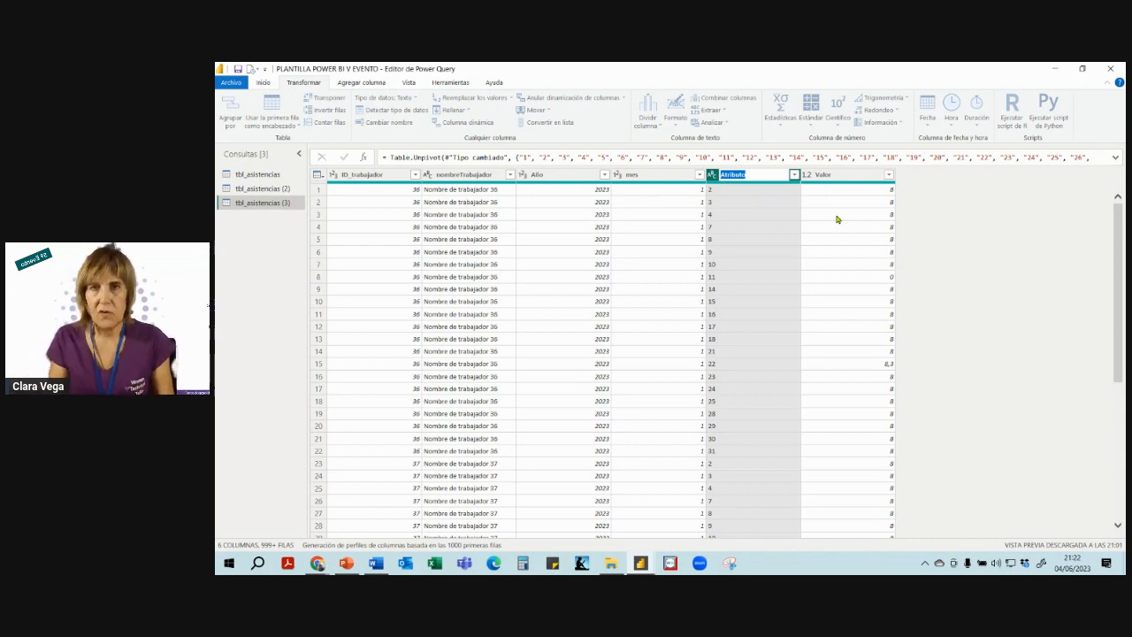
{"action": "type", "text": "dia"}
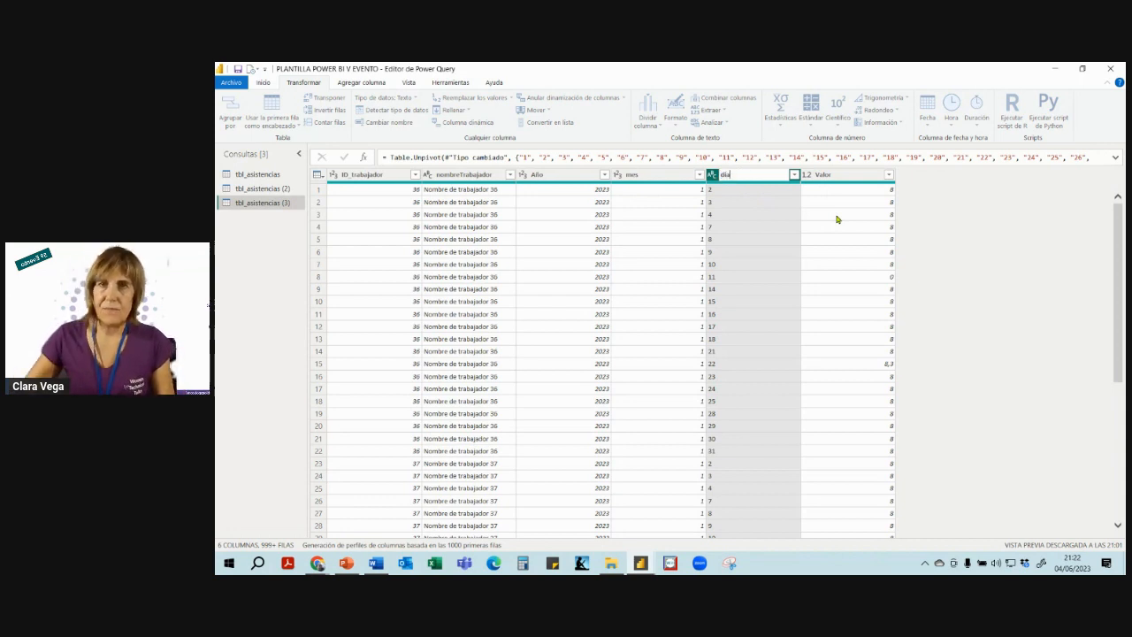
Rename the Valor column of tbl_asistencias (3) as horas asistencia.
{"action": "left_click", "coordinate": [836, 175]}
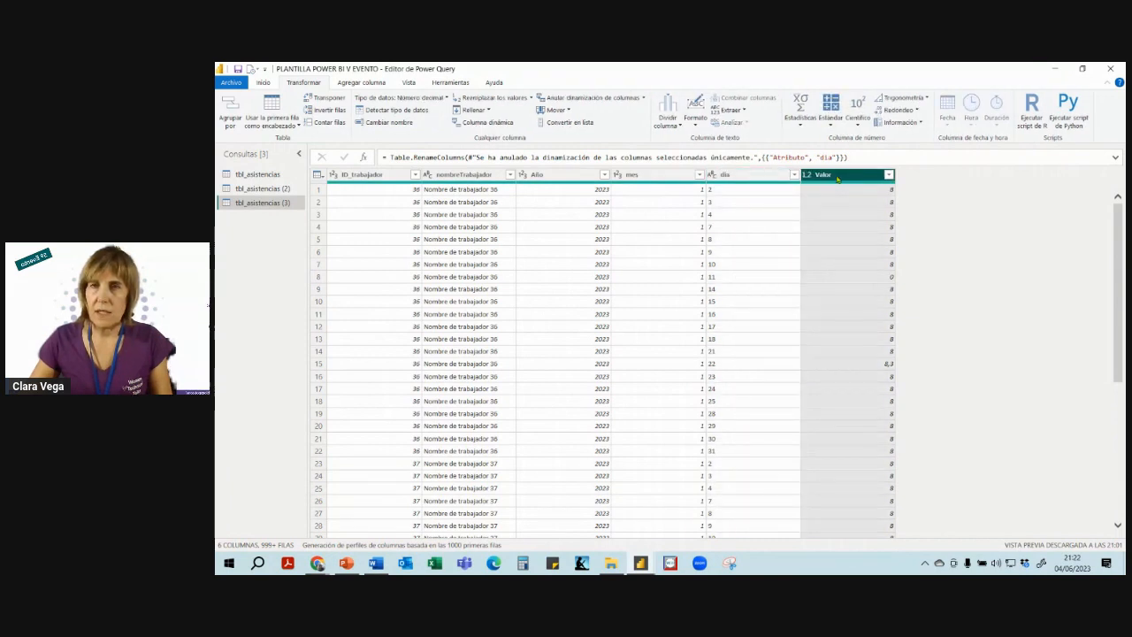
{"action": "double_click", "coordinate": [837, 175]}
{"action": "type", "text": "ho"}
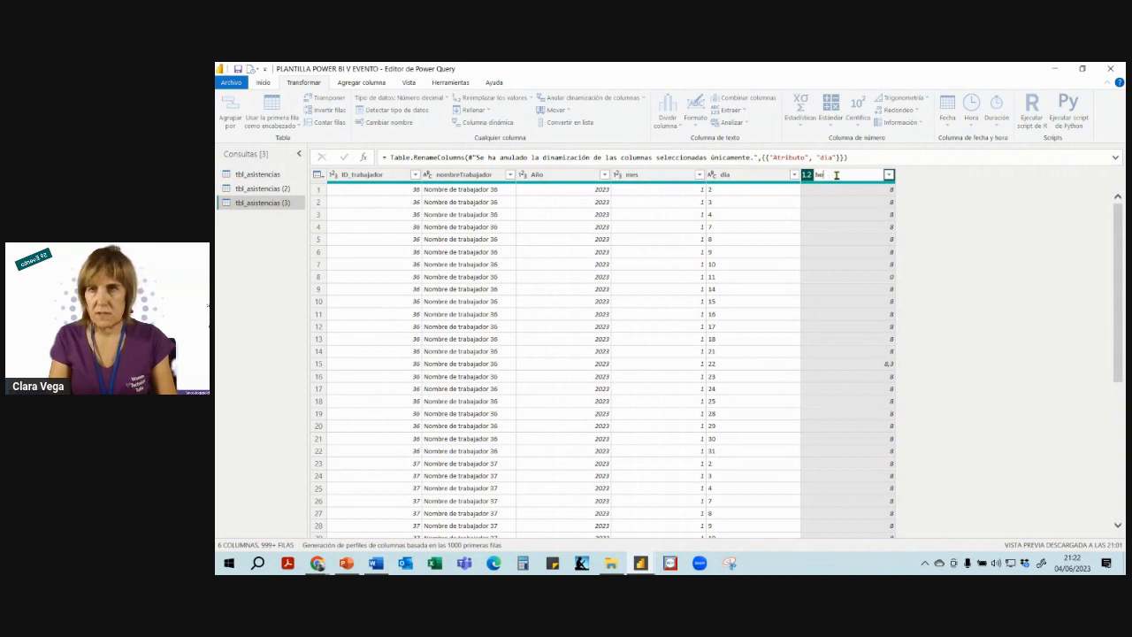
{"action": "type", "text": "rasAsistencia"}
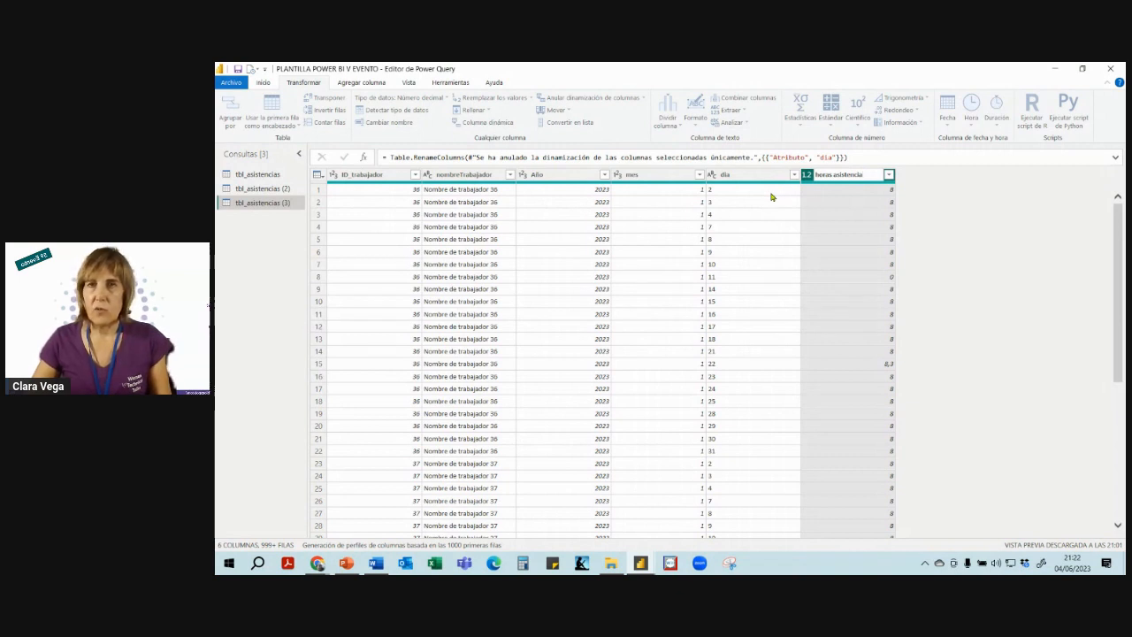
{"action": "key", "text": "Return"}
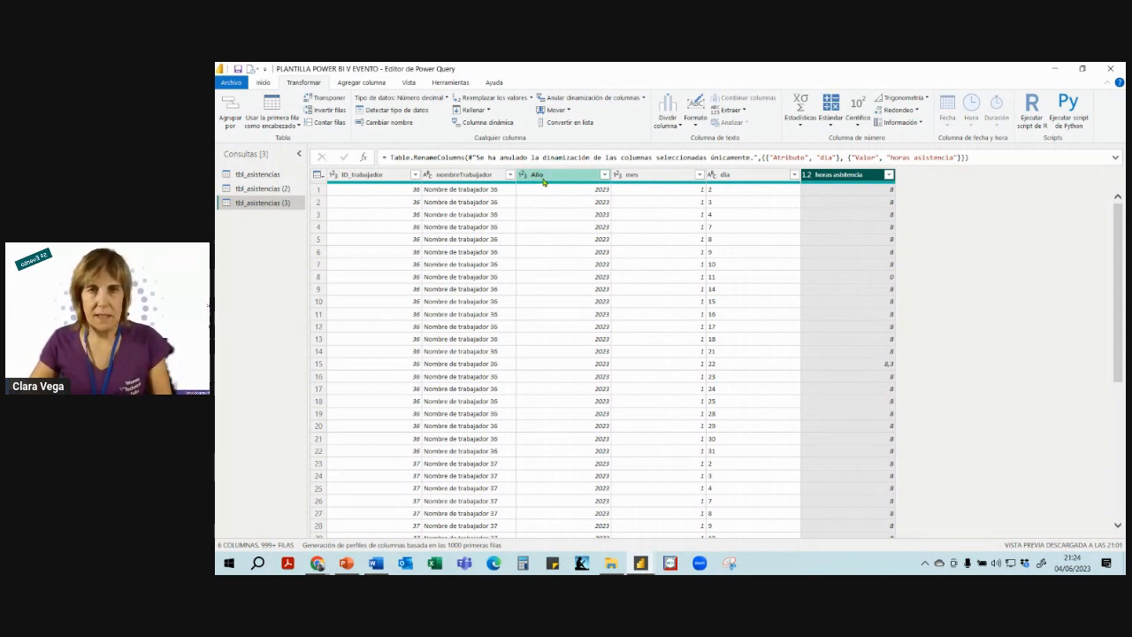
Combine the dia, mes and Año columns, in that order, into one column named fecha with the custom separator /.
{"action": "left_click", "coordinate": [737, 178]}
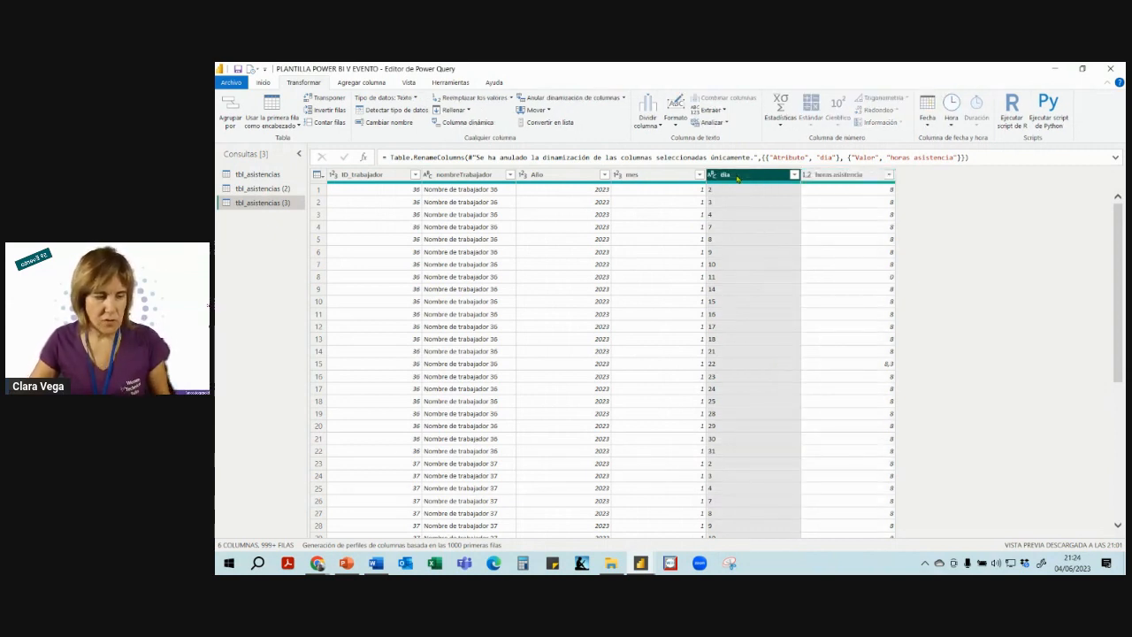
{"action": "left_click", "coordinate": [672, 178], "text": "ctrl"}
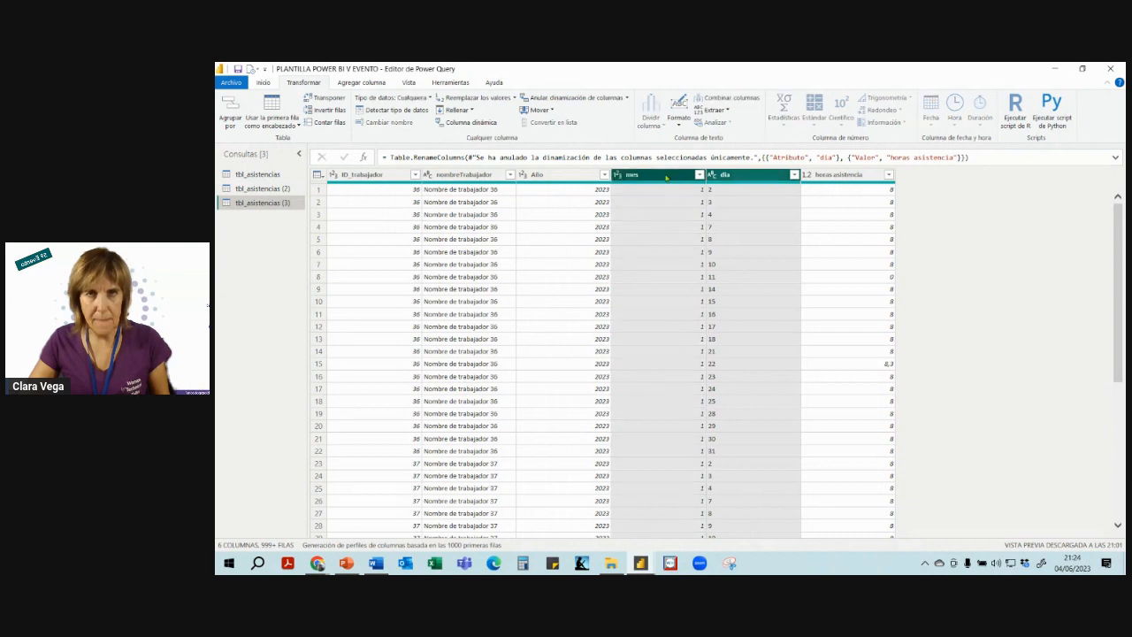
{"action": "left_click", "coordinate": [568, 180], "text": "ctrl"}
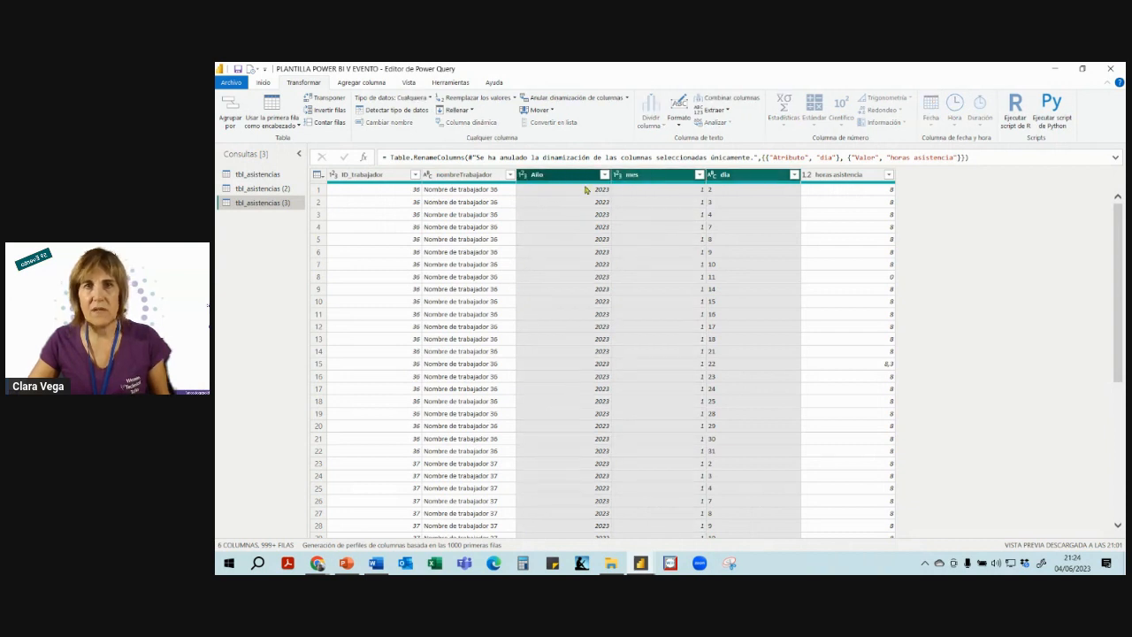
{"action": "left_click", "coordinate": [724, 103]}
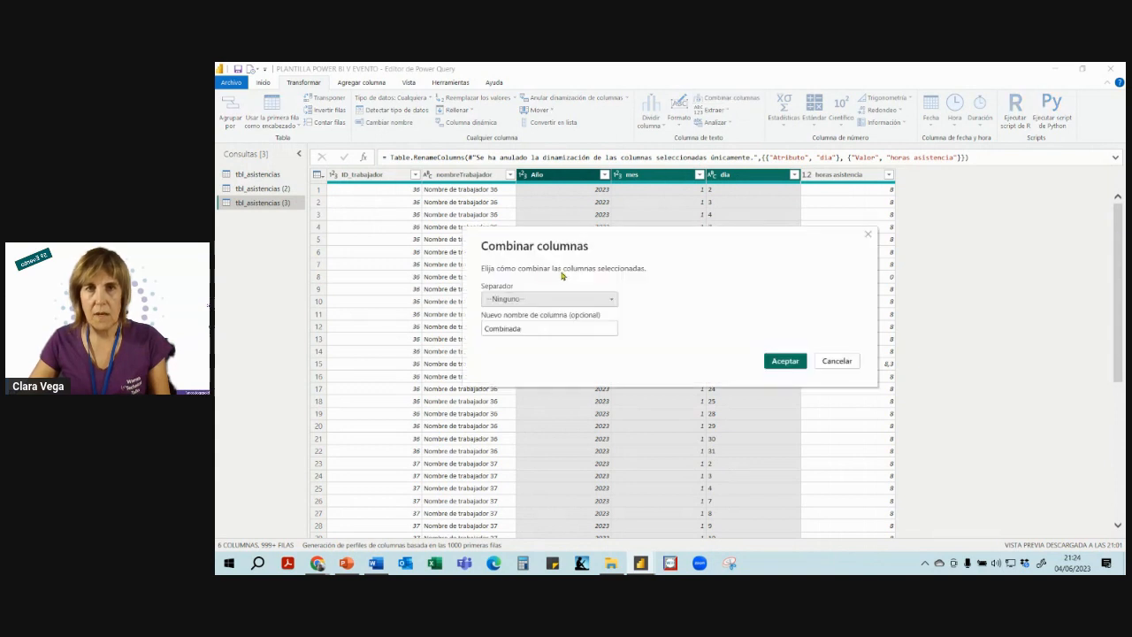
{"action": "left_click", "coordinate": [610, 301]}
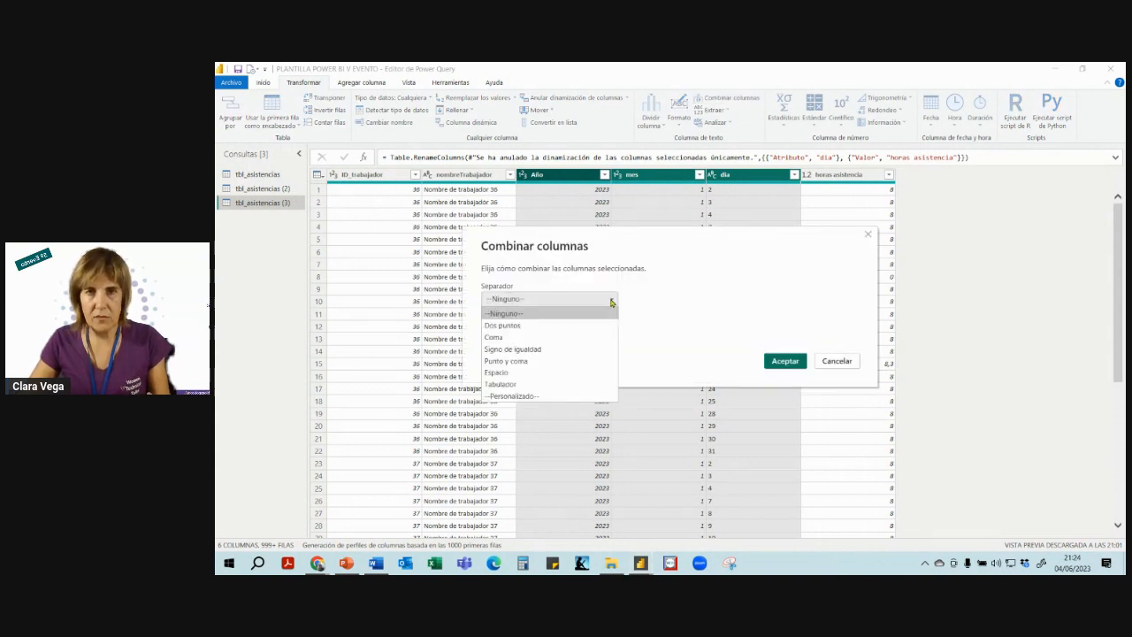
{"action": "left_click", "coordinate": [519, 397]}
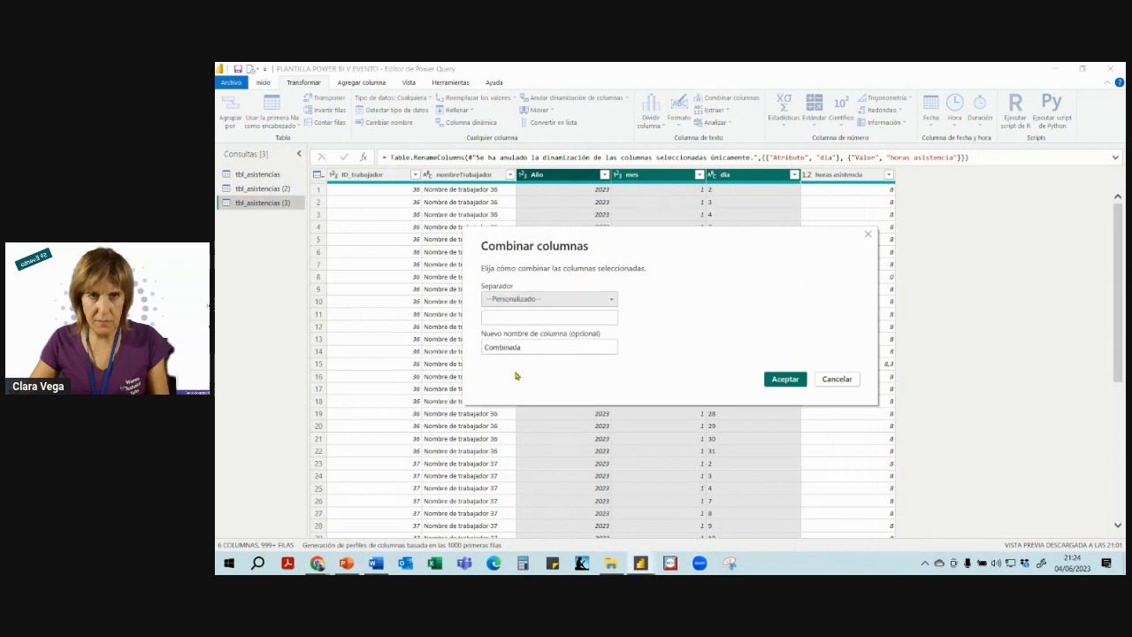
{"action": "left_click", "coordinate": [513, 316]}
{"action": "type", "text": "/"}
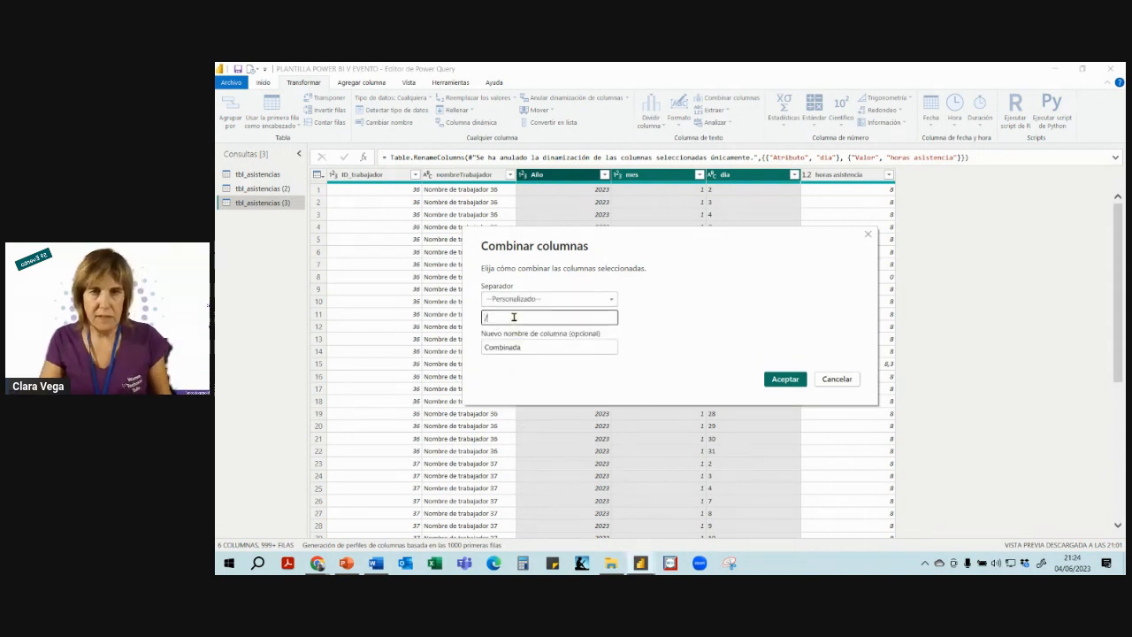
{"action": "left_click_drag", "start_coordinate": [529, 348], "coordinate": [458, 353]}
{"action": "type", "text": "fecha"}
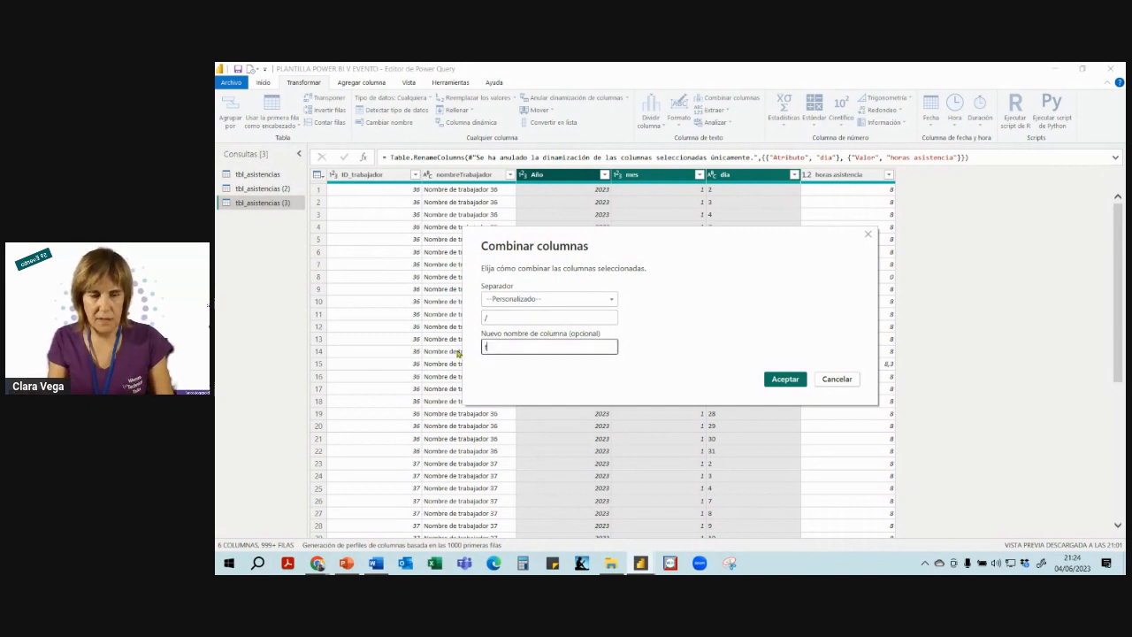
{"action": "left_click", "coordinate": [783, 382]}
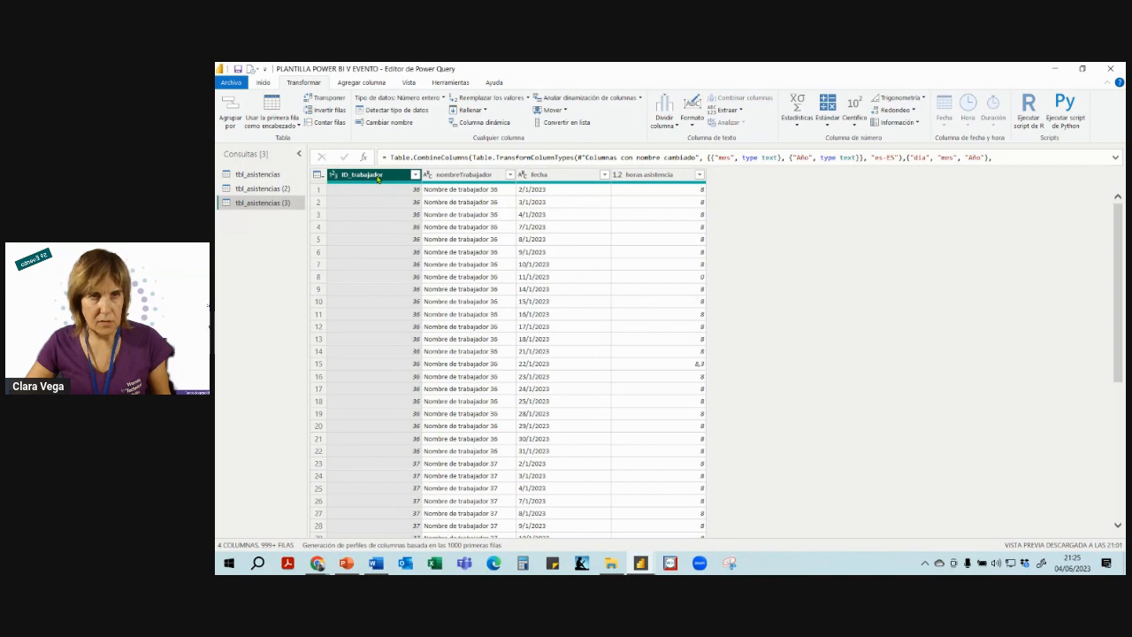
Detect the data types of all columns from ID_trabajador through horas asistencia in tbl_asistencias (3).
{"action": "left_click", "coordinate": [647, 181], "text": "shift"}
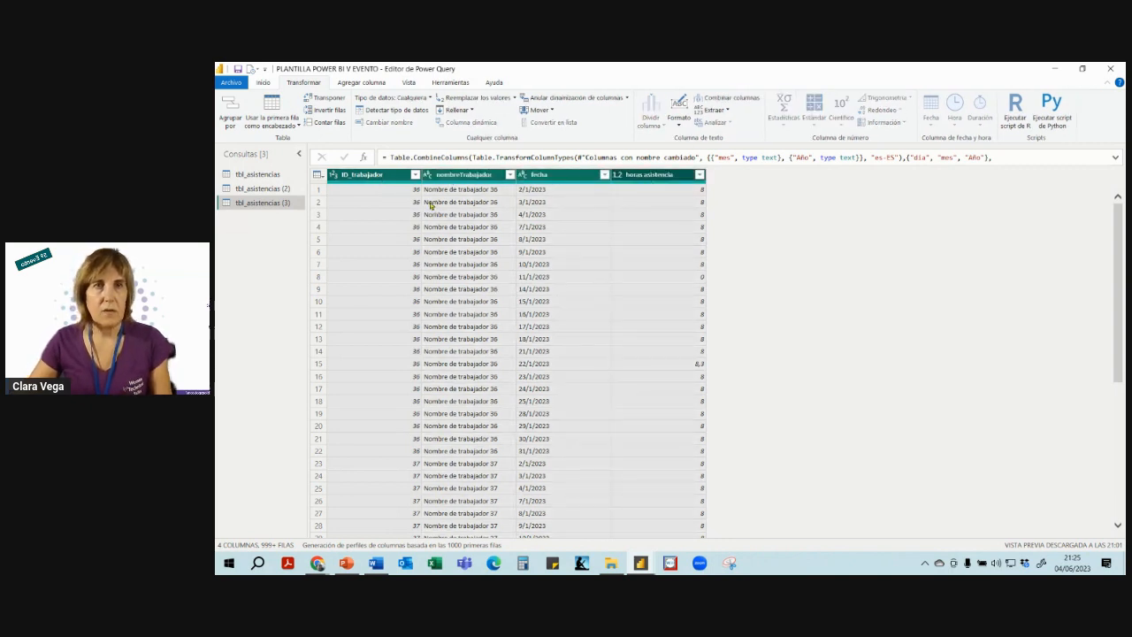
{"action": "left_click", "coordinate": [403, 111]}
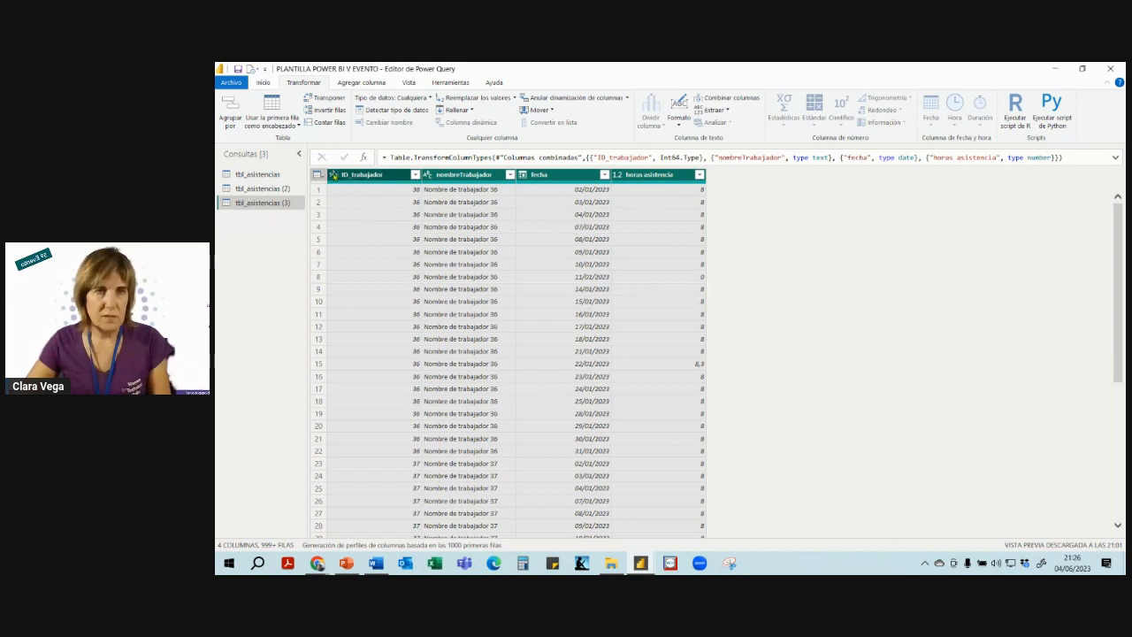
Set the data type of the ID_trabajador column in tbl_asistencias (3) to Número entero.
{"action": "left_click", "coordinate": [334, 176]}
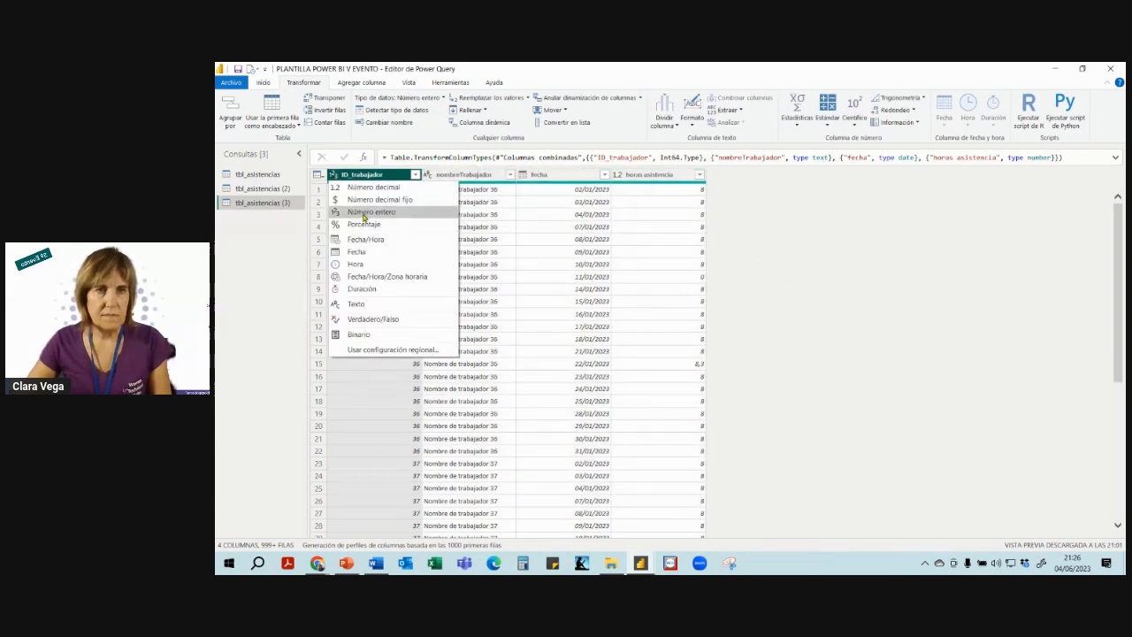
{"action": "left_click", "coordinate": [363, 213]}
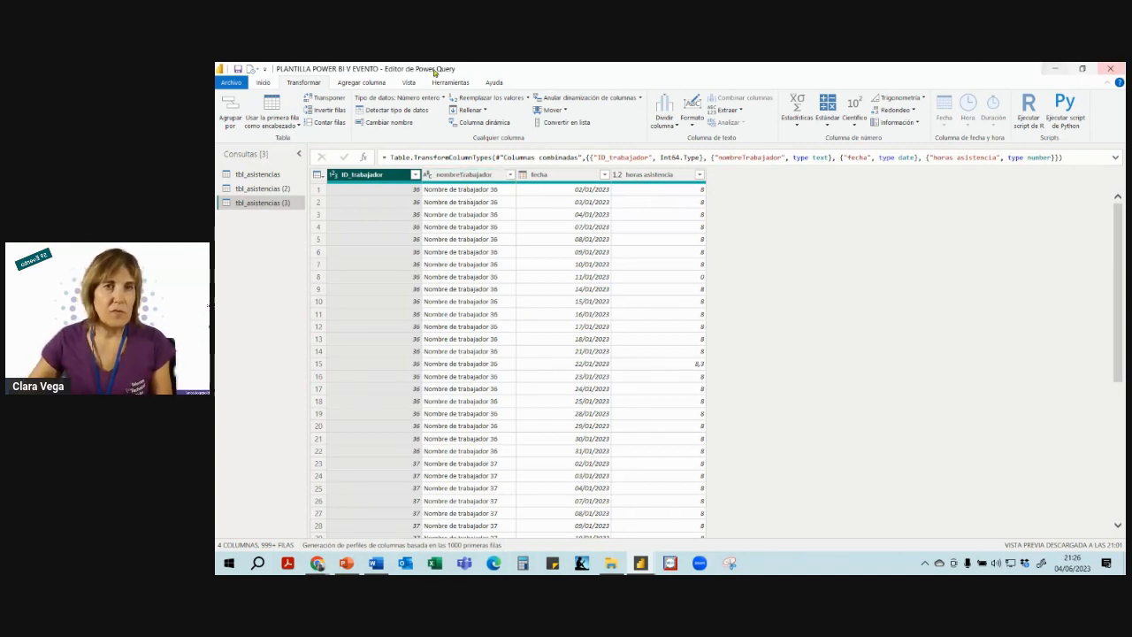
Choose the columns to keep in tbl_asistencias (3), excluding nombreTrabajador and retaining ID_trabajador, fecha and horas asistencia.
{"action": "left_click", "coordinate": [265, 84]}
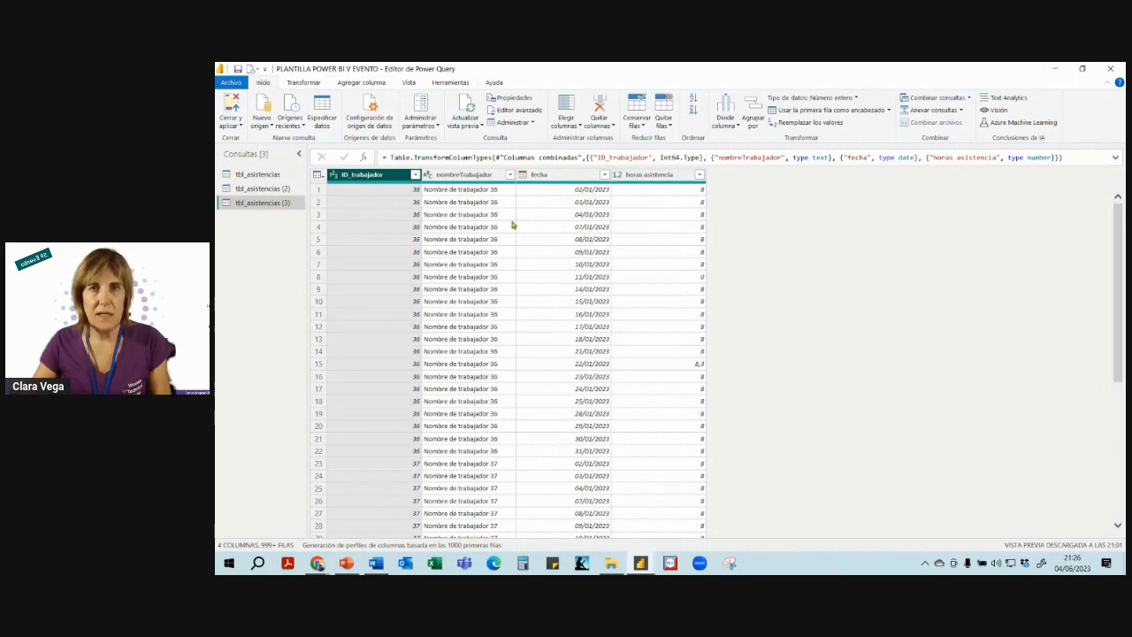
{"action": "left_click", "coordinate": [581, 129]}
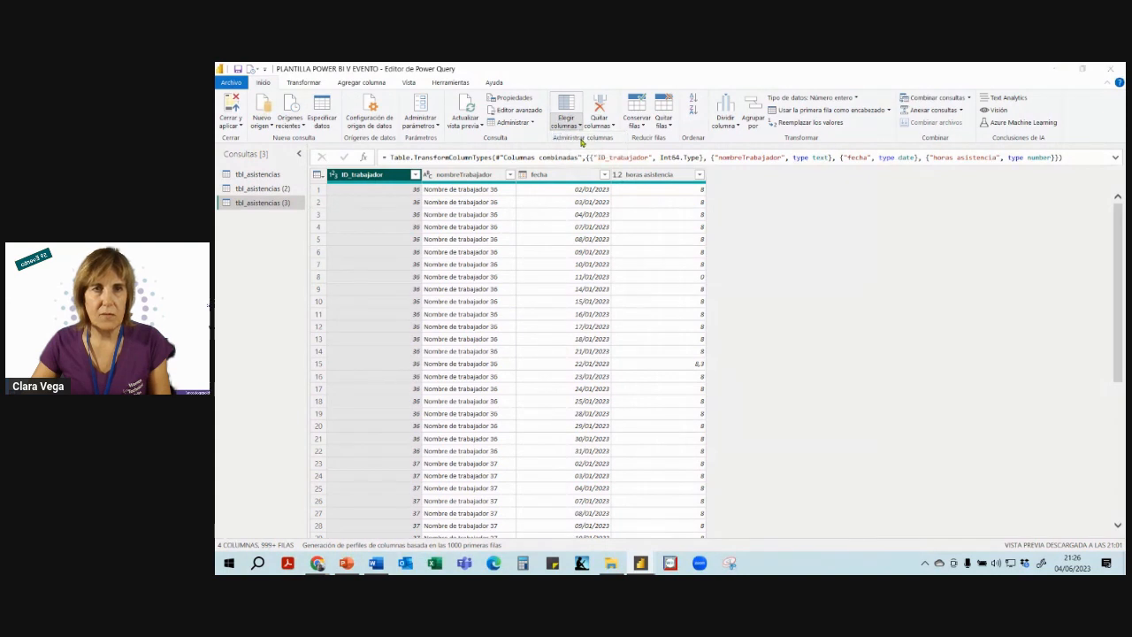
{"action": "left_click", "coordinate": [585, 139]}
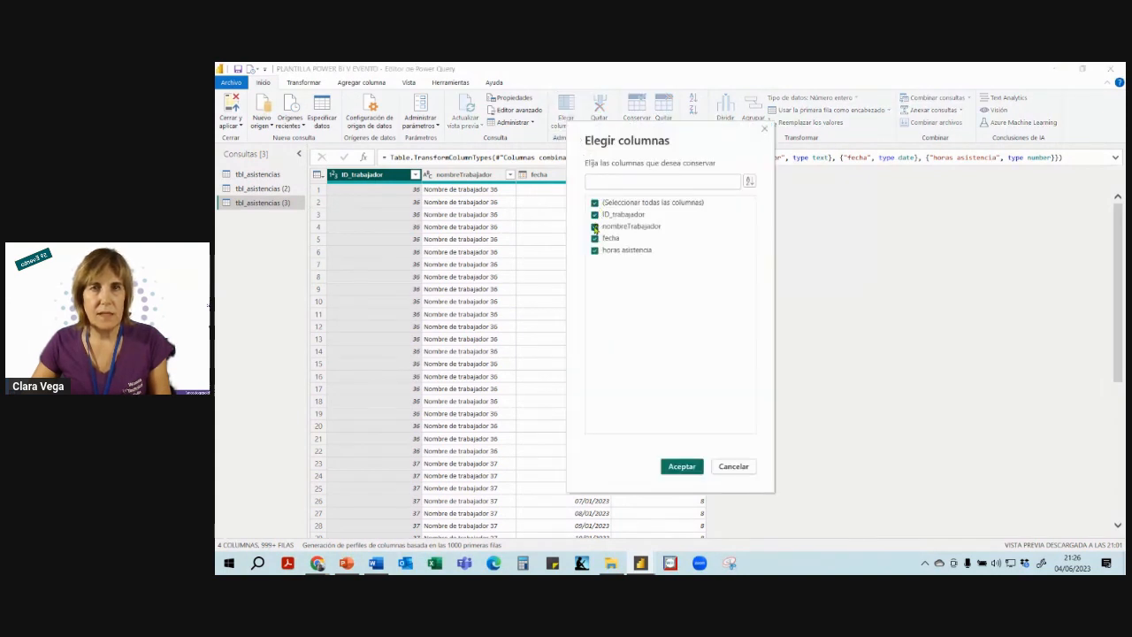
{"action": "left_click", "coordinate": [595, 226]}
{"action": "left_click", "coordinate": [681, 466]}
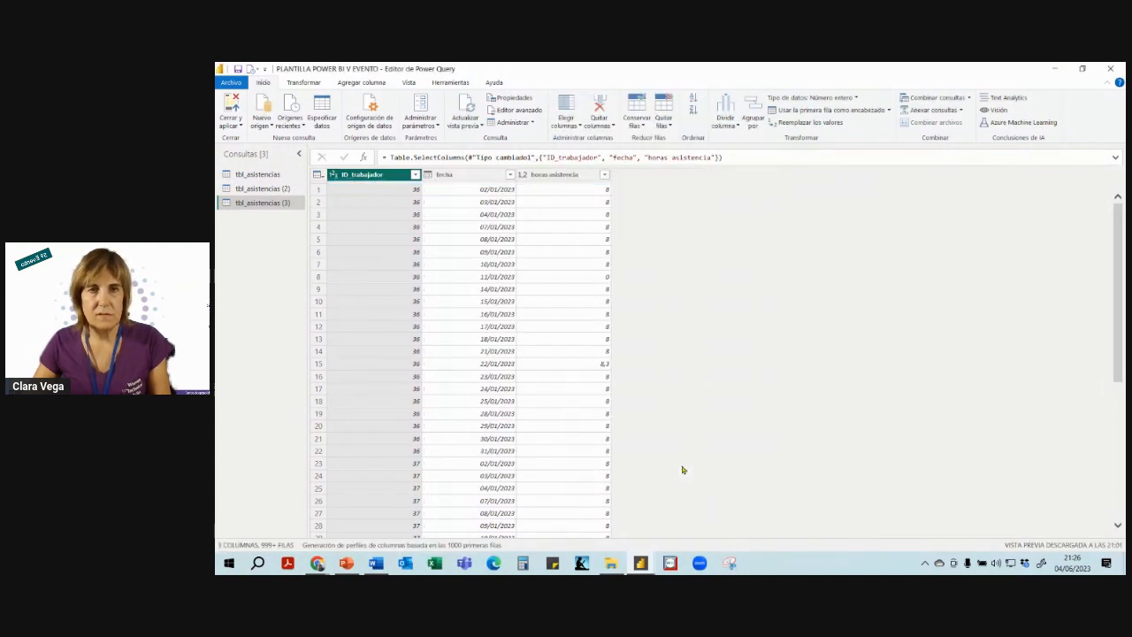